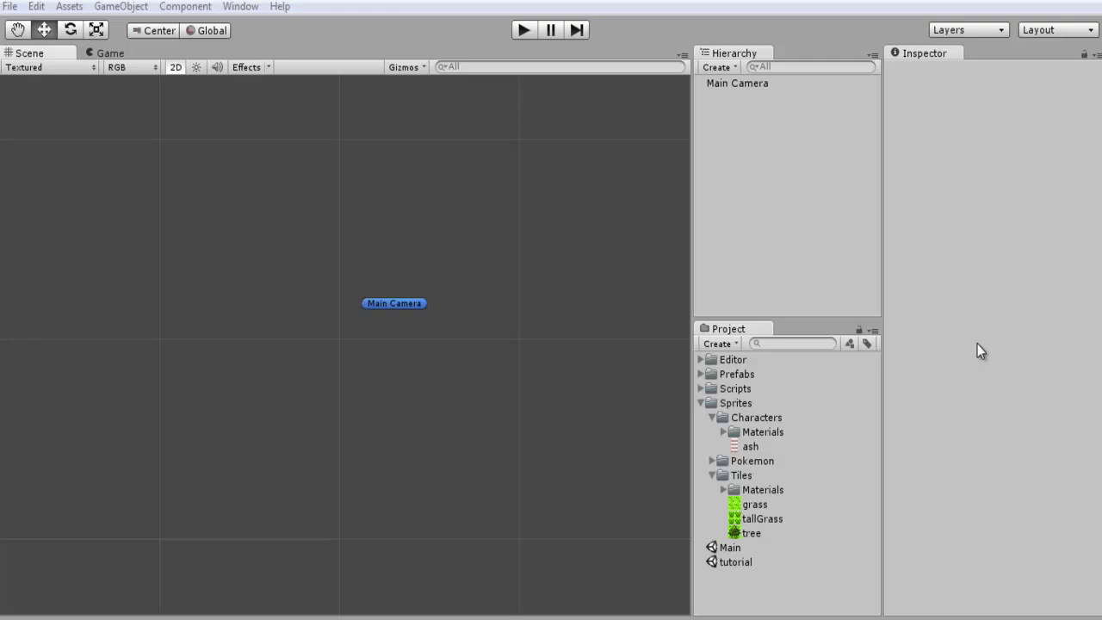
- Open the New Project wizard from the File menu
middle_click_drag(483, 435, 450, 456)
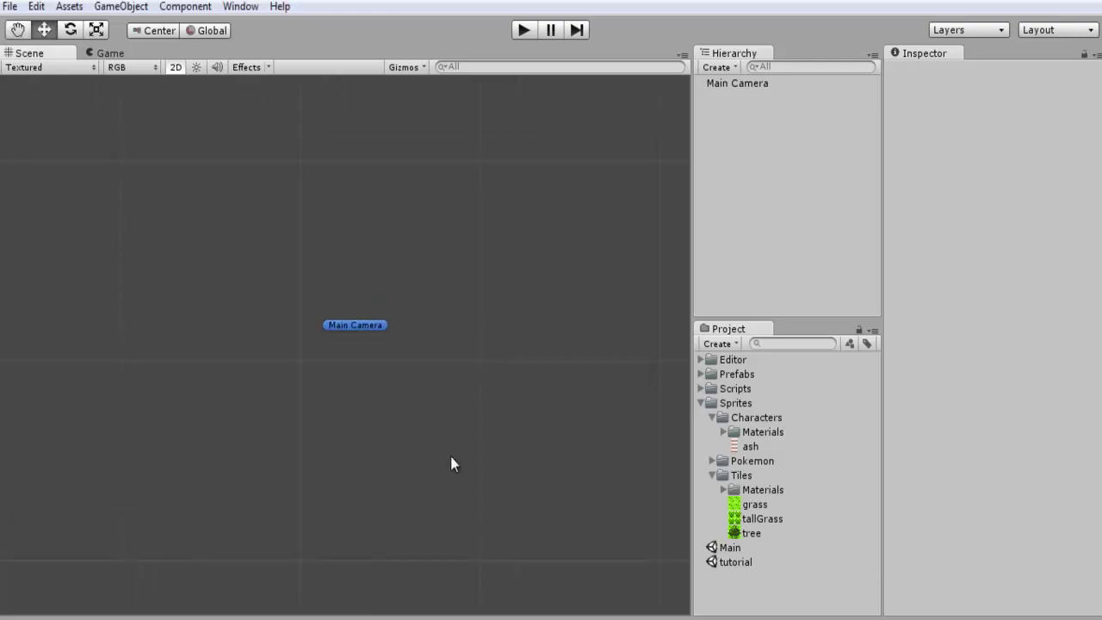
left_click(9, 7)
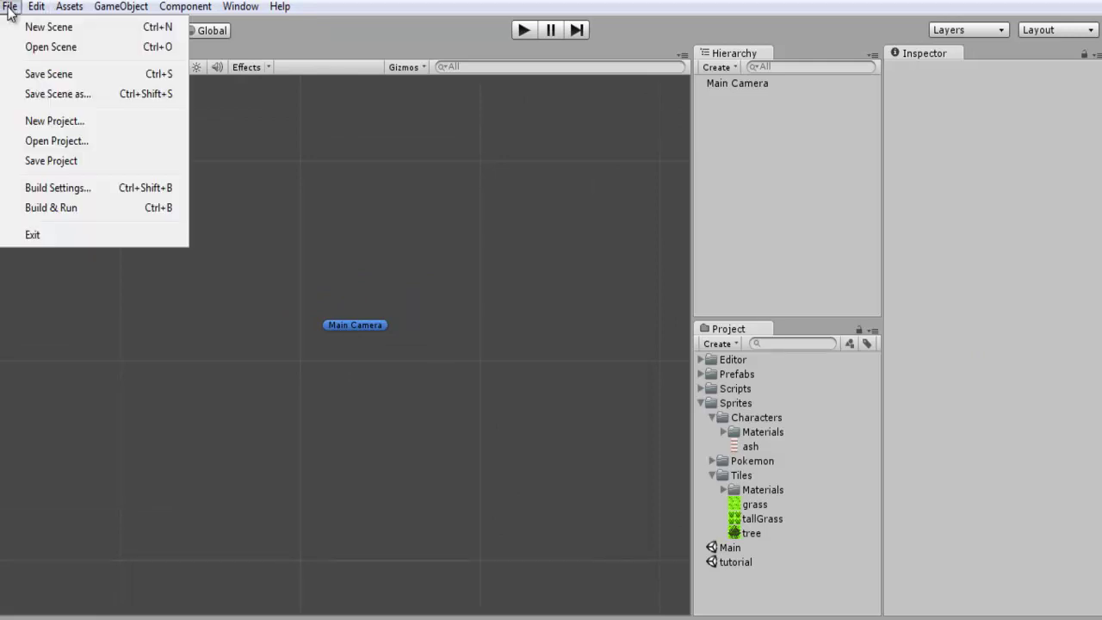
left_click(67, 118)
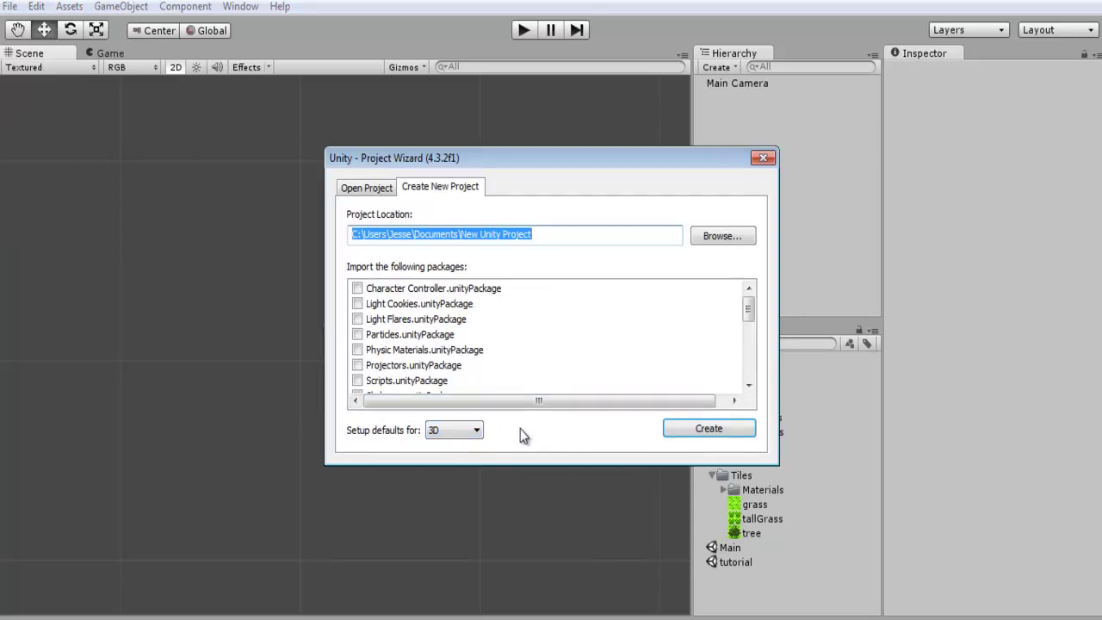
- Browse the 'Setup defaults for' 3D and 2D options, leaving 3D selected
left_click(471, 427)
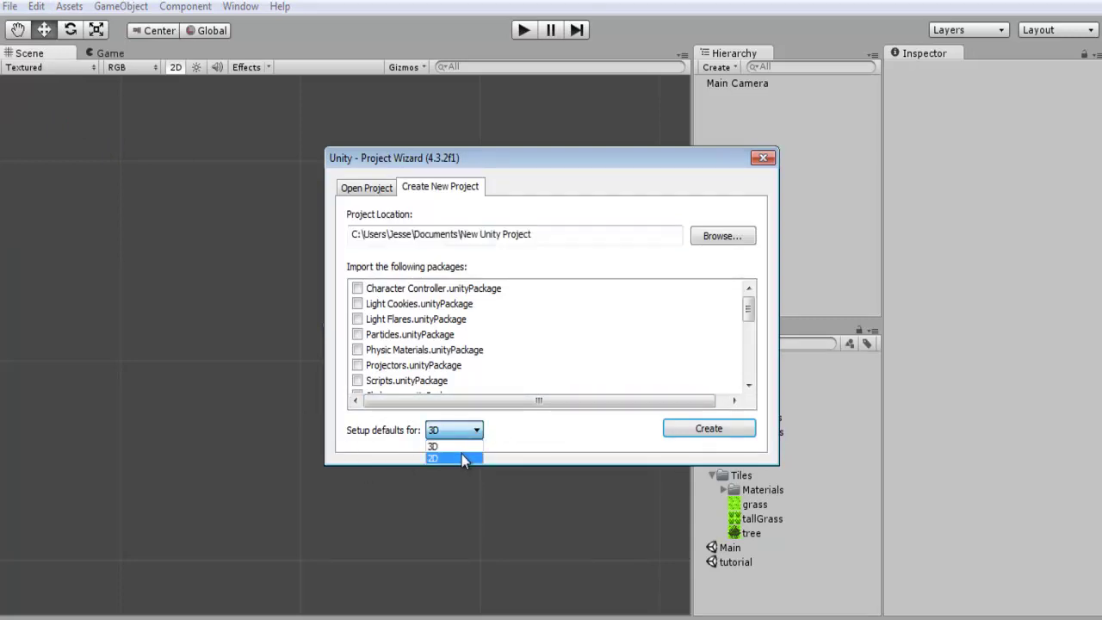
left_click(461, 446)
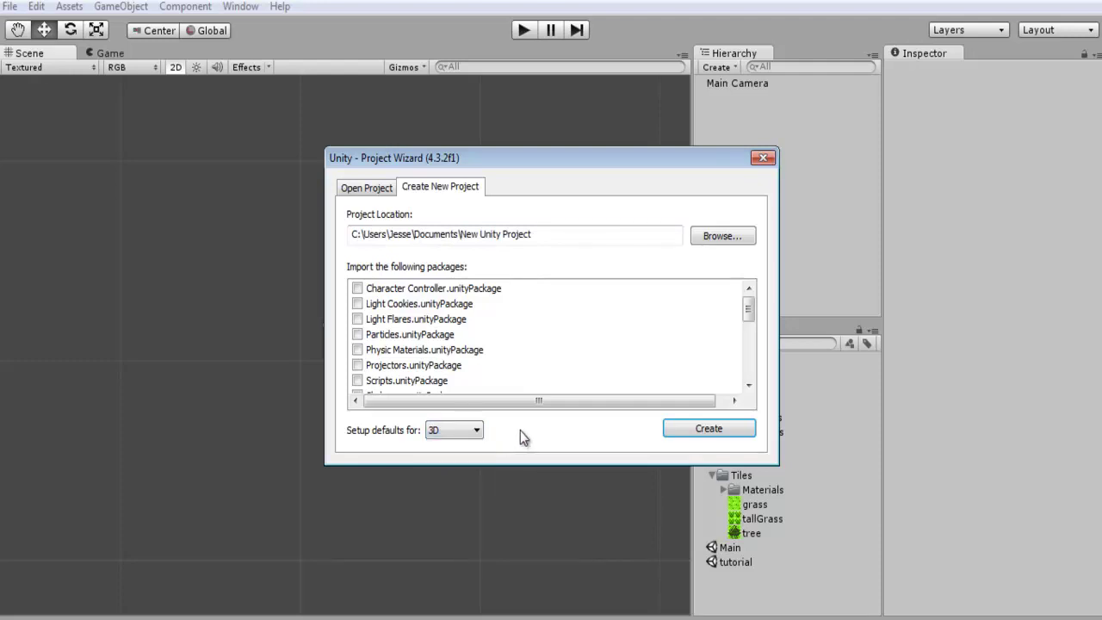
left_click(436, 432)
left_click(460, 444)
left_click(465, 429)
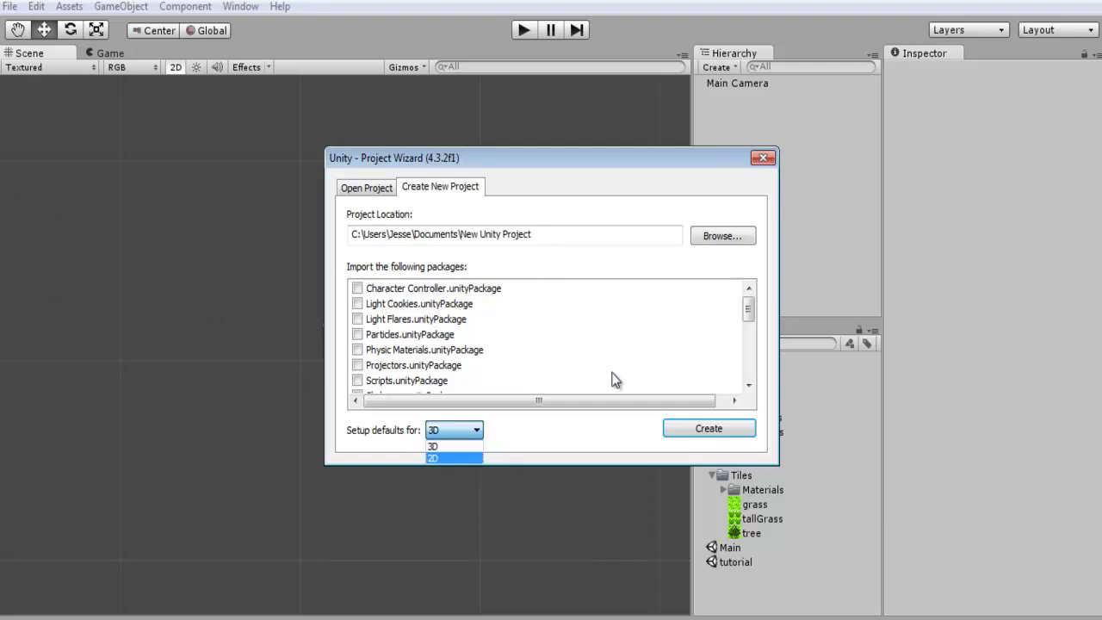
left_click(554, 427)
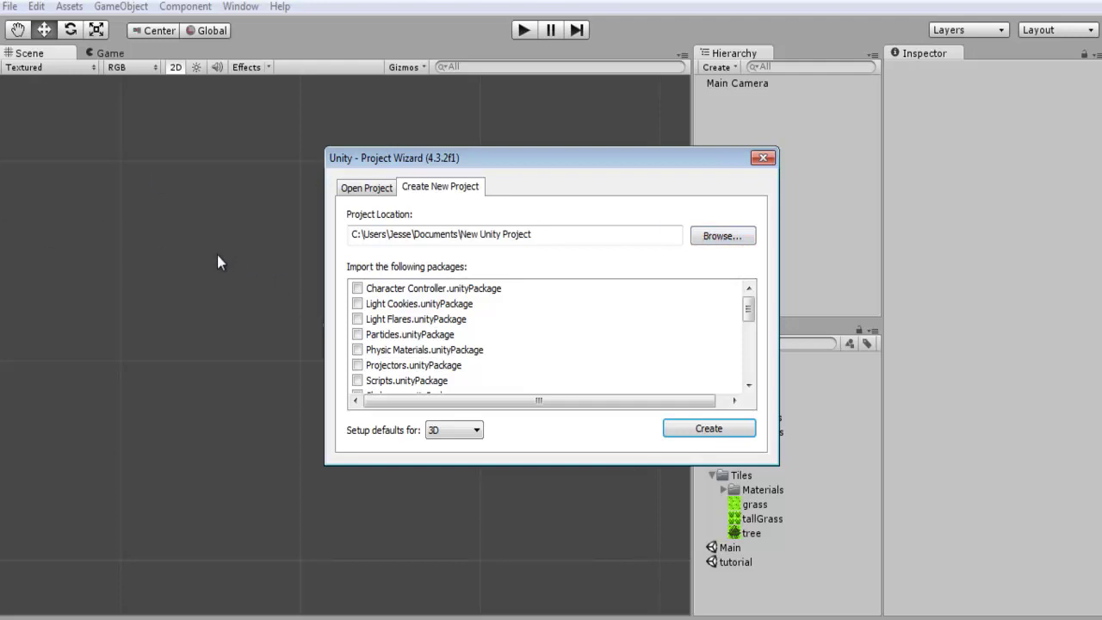
- Close the Project Wizard and toggle the Scene view between 3D perspective and flat 2D twice
left_click(762, 158)
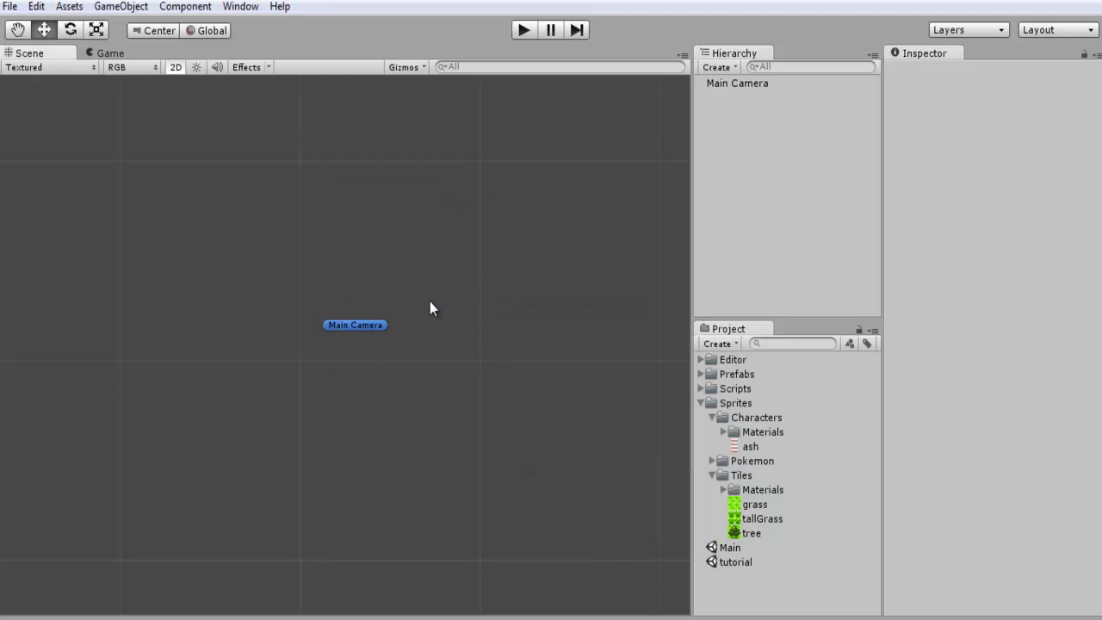
left_click(174, 67)
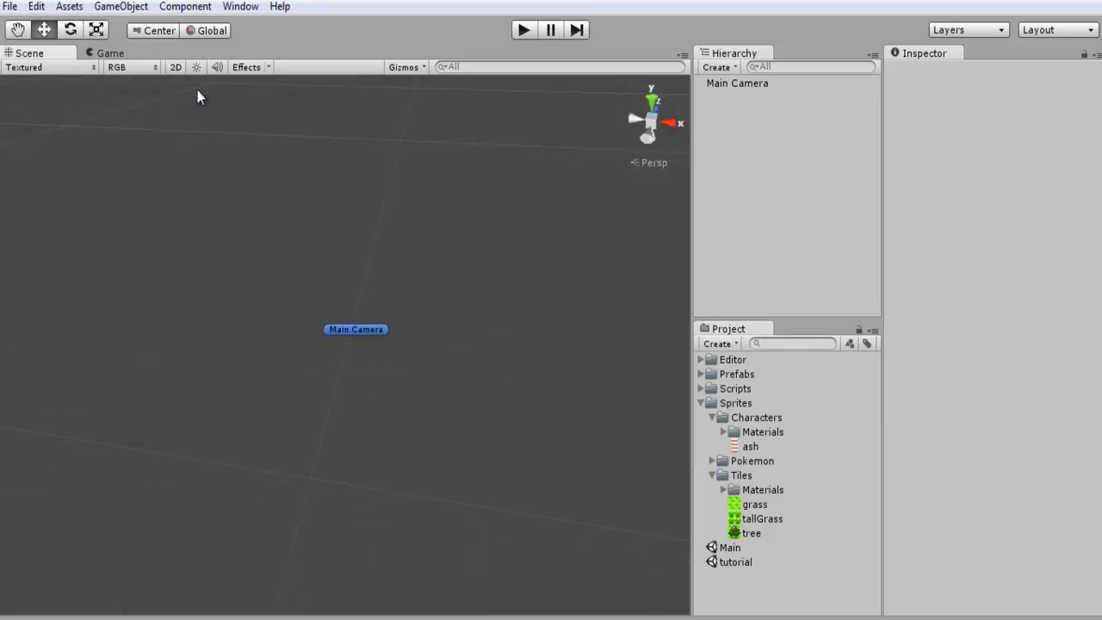
middle_click_drag(203, 94, 345, 232)
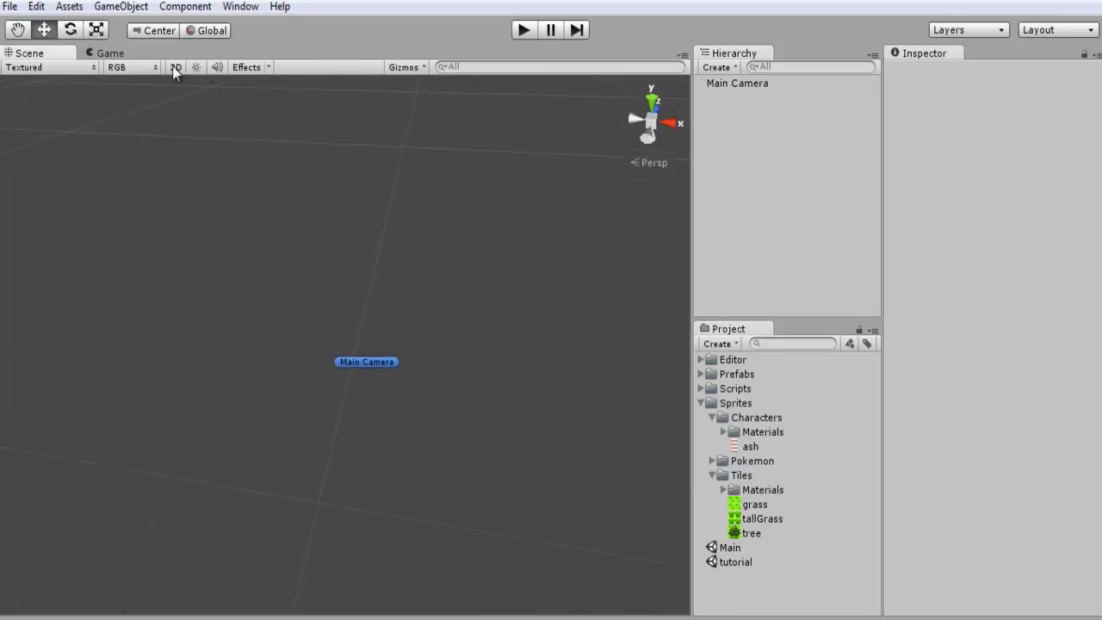
left_click(174, 67)
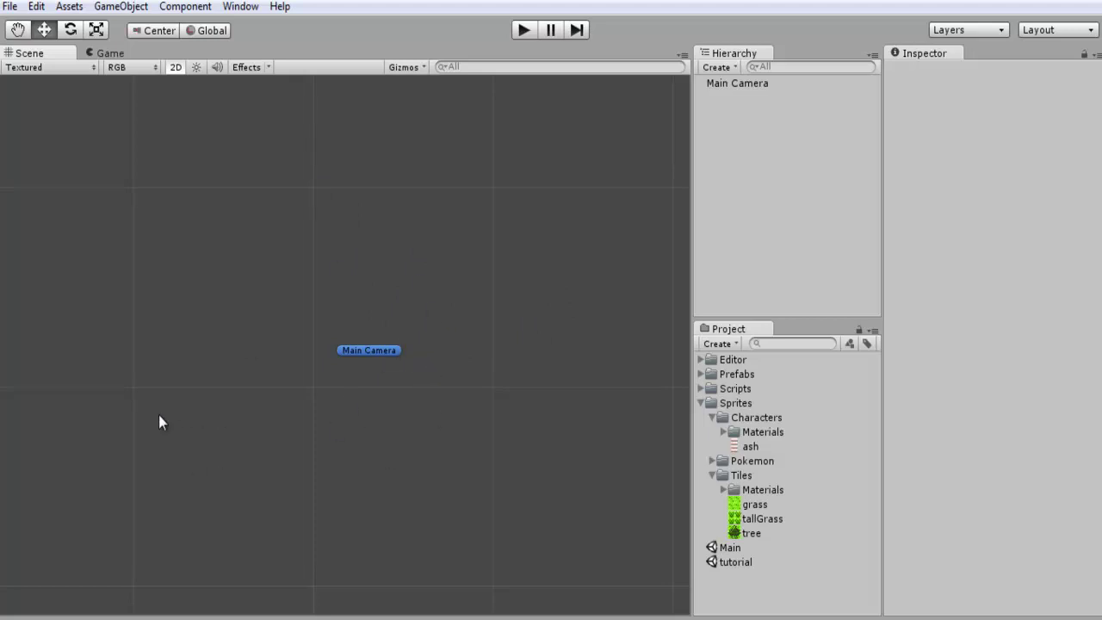
left_click(176, 67)
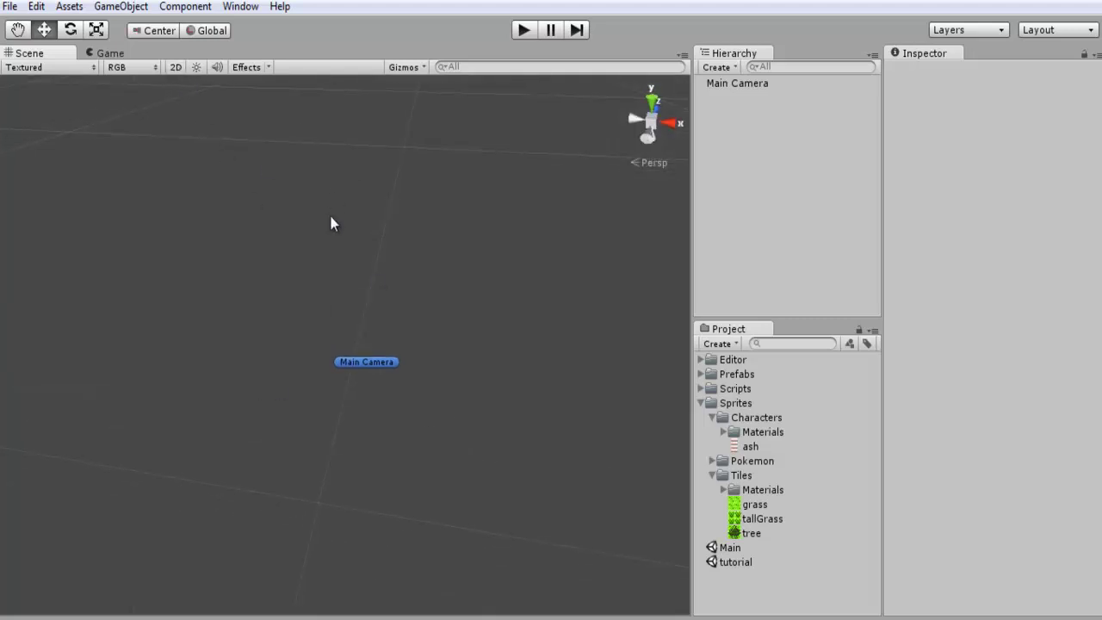
left_click(174, 68)
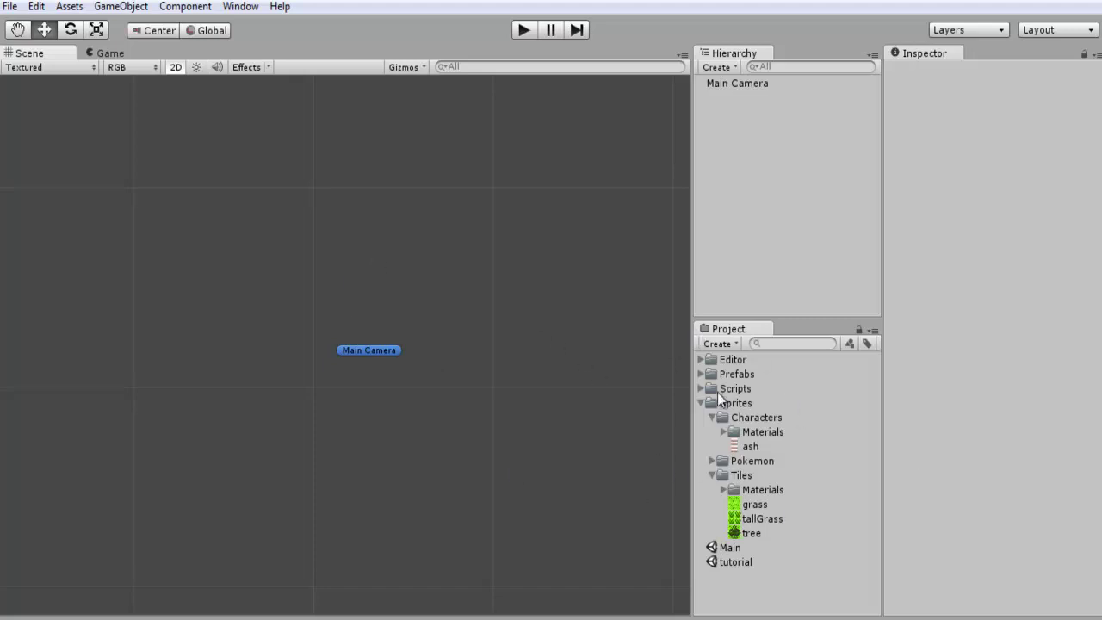
- Inspect the ash texture's import settings and preview the grass, tallGrass and tree tiles
left_click(751, 447)
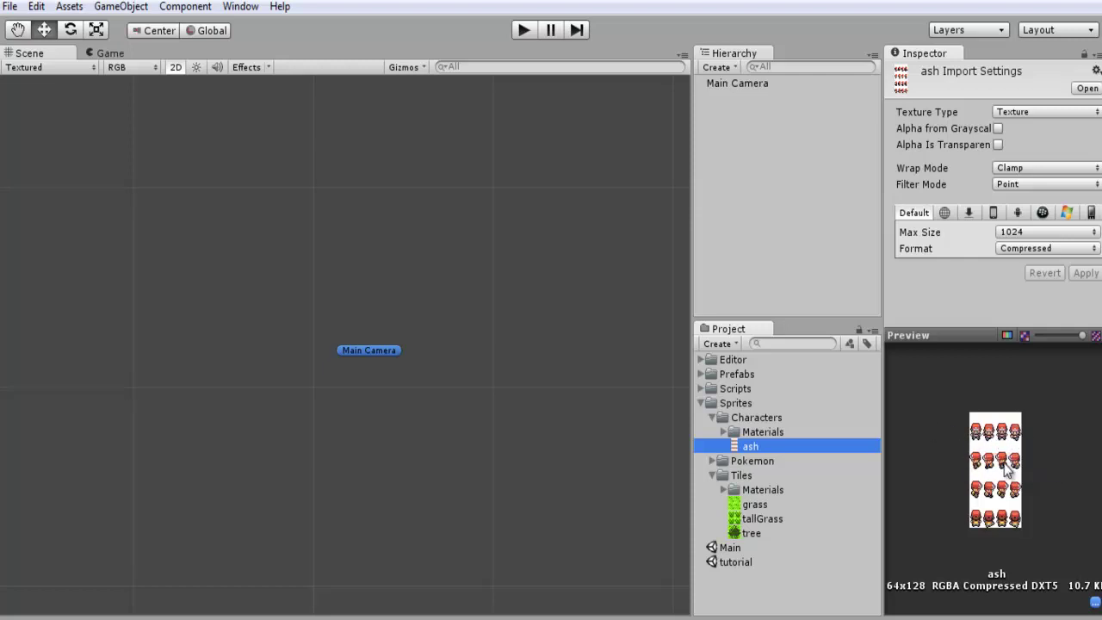
left_click(767, 504)
left_click(764, 520)
left_click(764, 534)
left_click(769, 505)
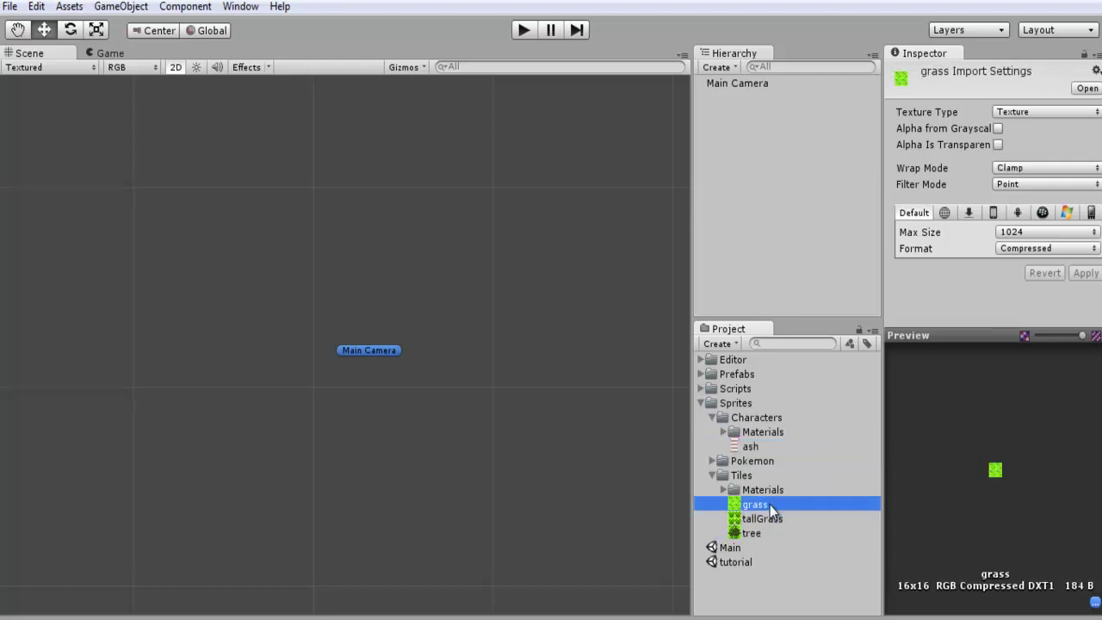
left_click(767, 447)
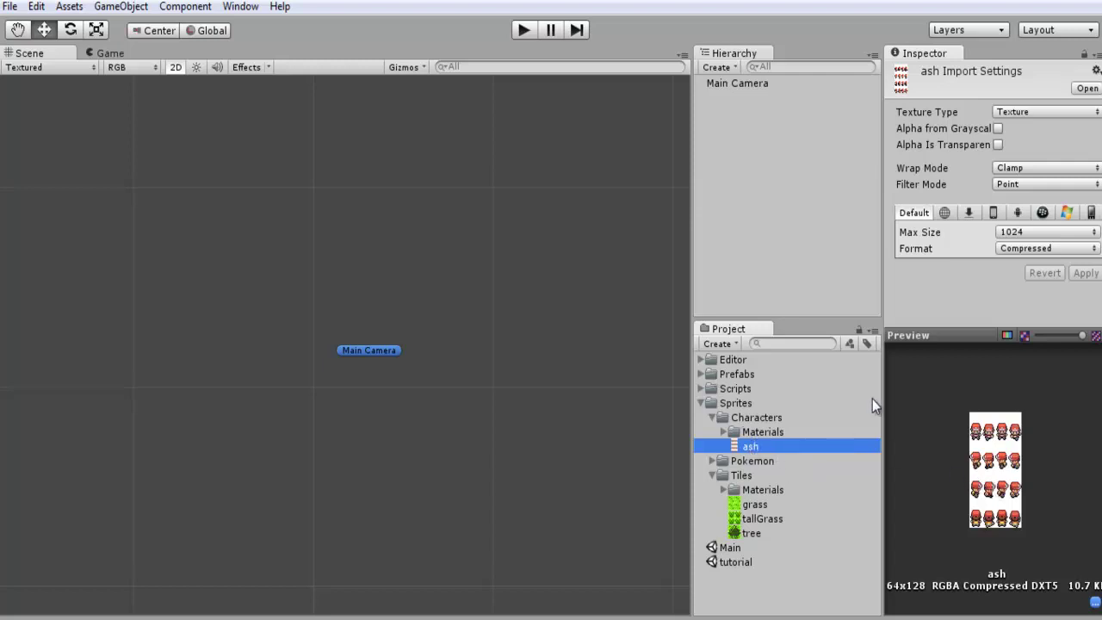
- Import the ash texture as a Sprite with Sprite Mode set to Multiple
left_click(1035, 115)
left_click(1039, 195)
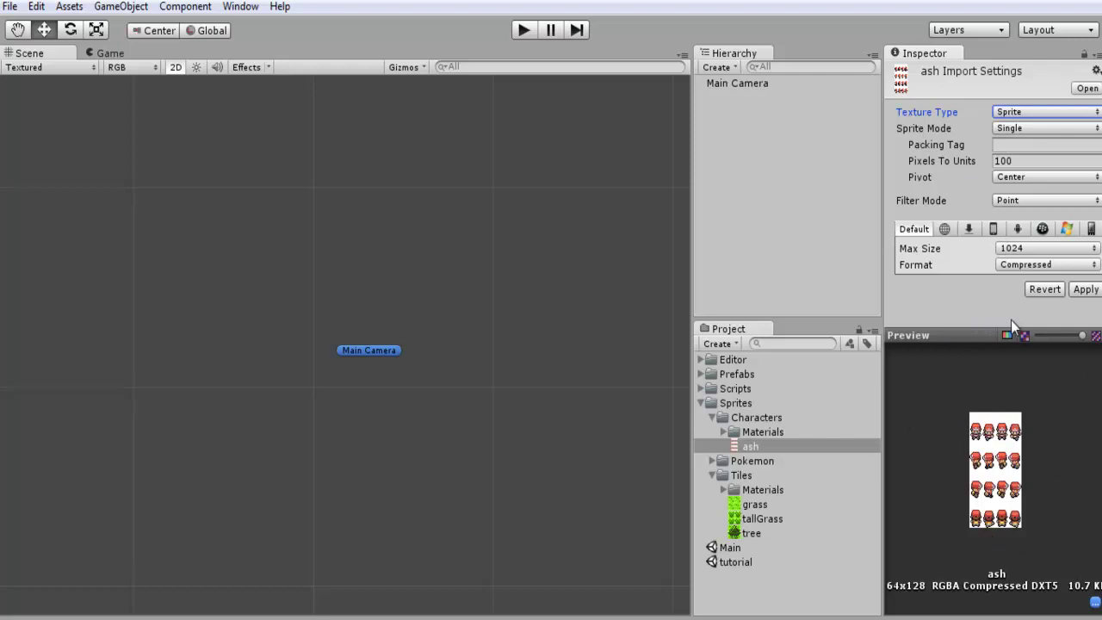
left_click(1047, 126)
left_click(1045, 162)
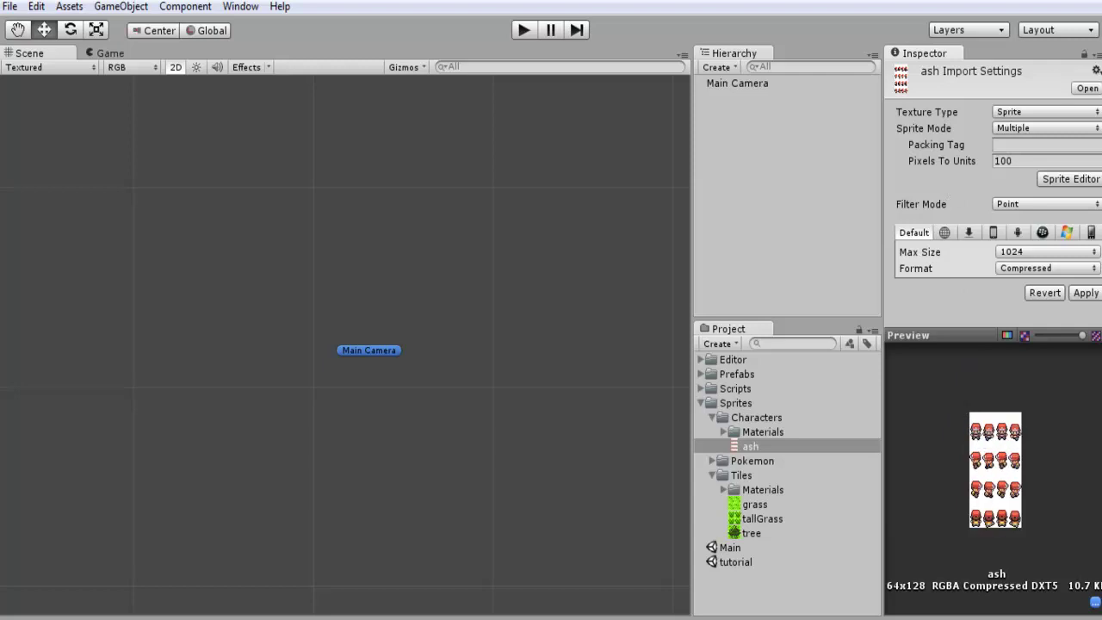
- Open the ash sheet in the Sprite Editor and navigate around the sheet view
left_click(1063, 179)
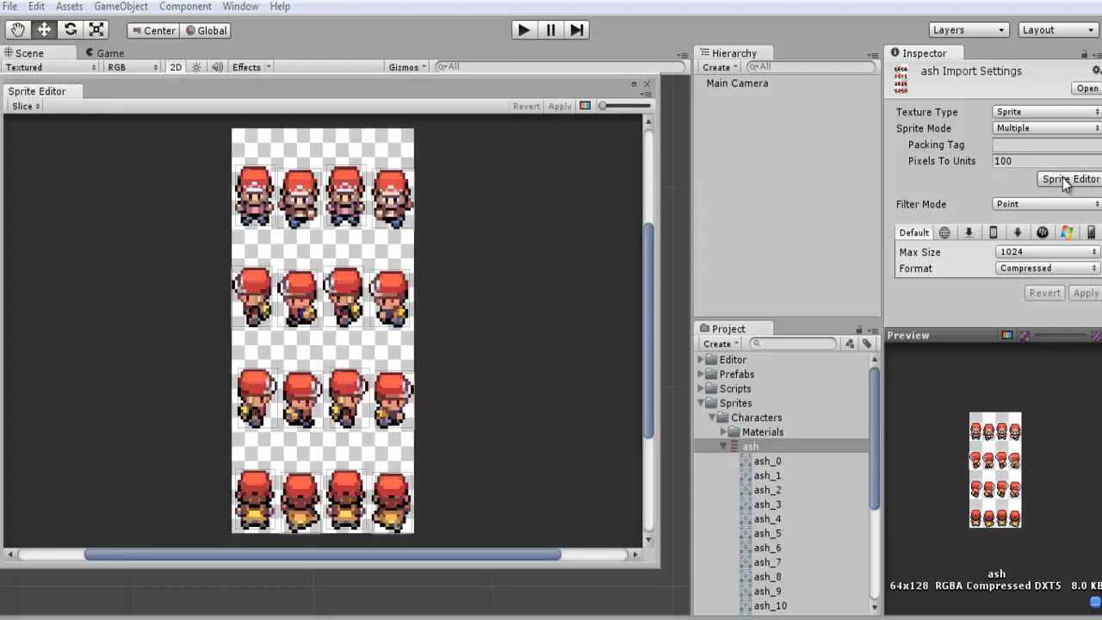
scroll(297, 297, "up", 3)
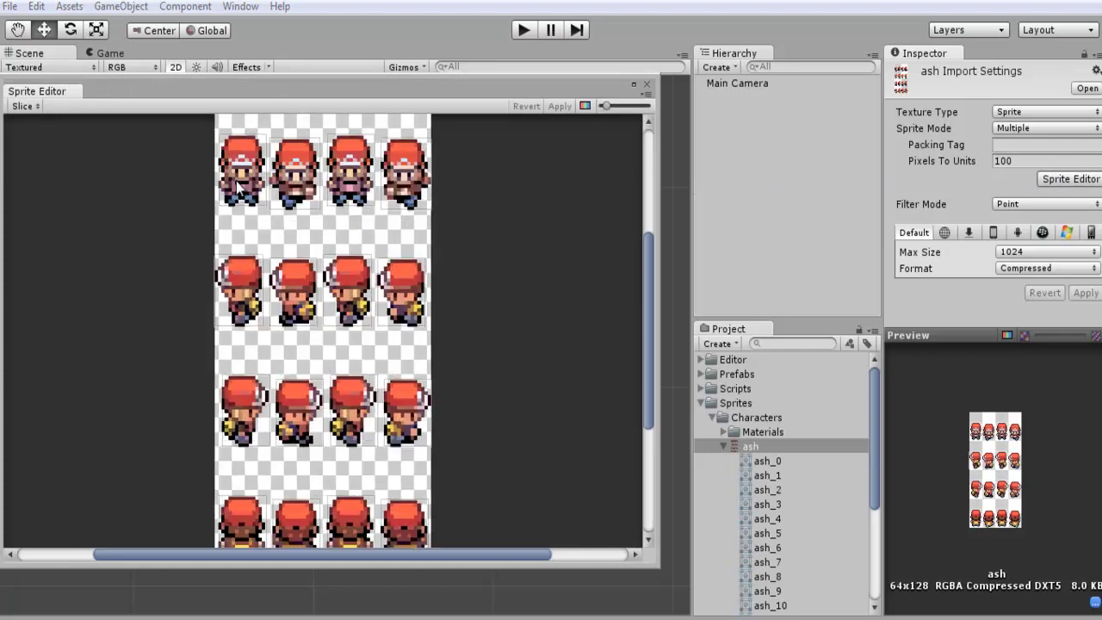
left_click_drag(297, 297, 280, 216)
left_click(333, 224)
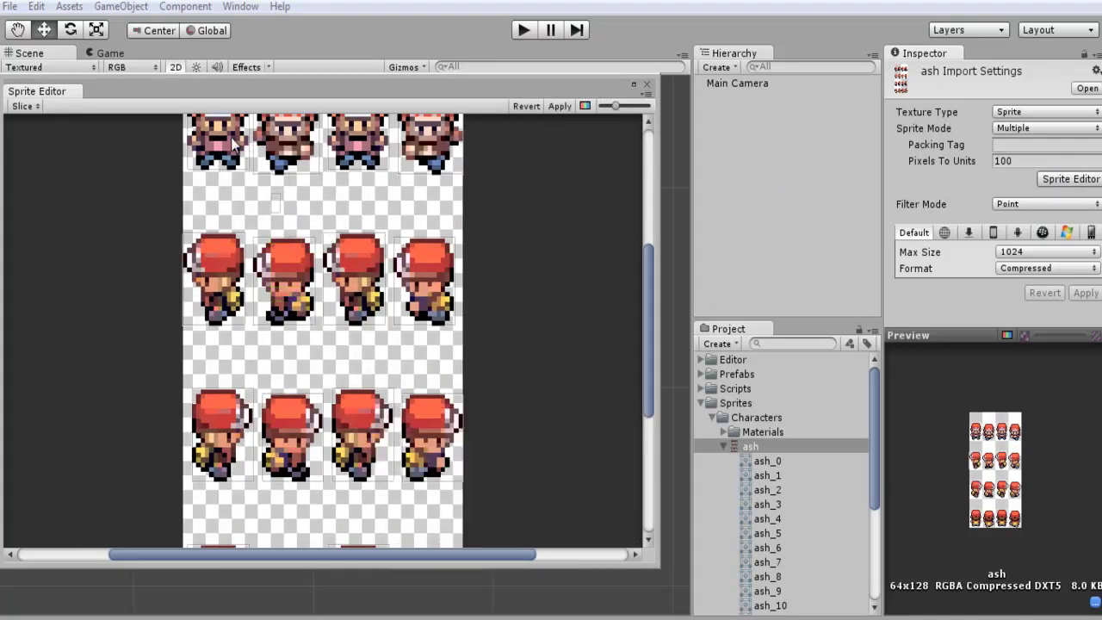
scroll(383, 209, "up", 1)
scroll(386, 213, "down", 2)
left_click_drag(651, 297, 649, 246)
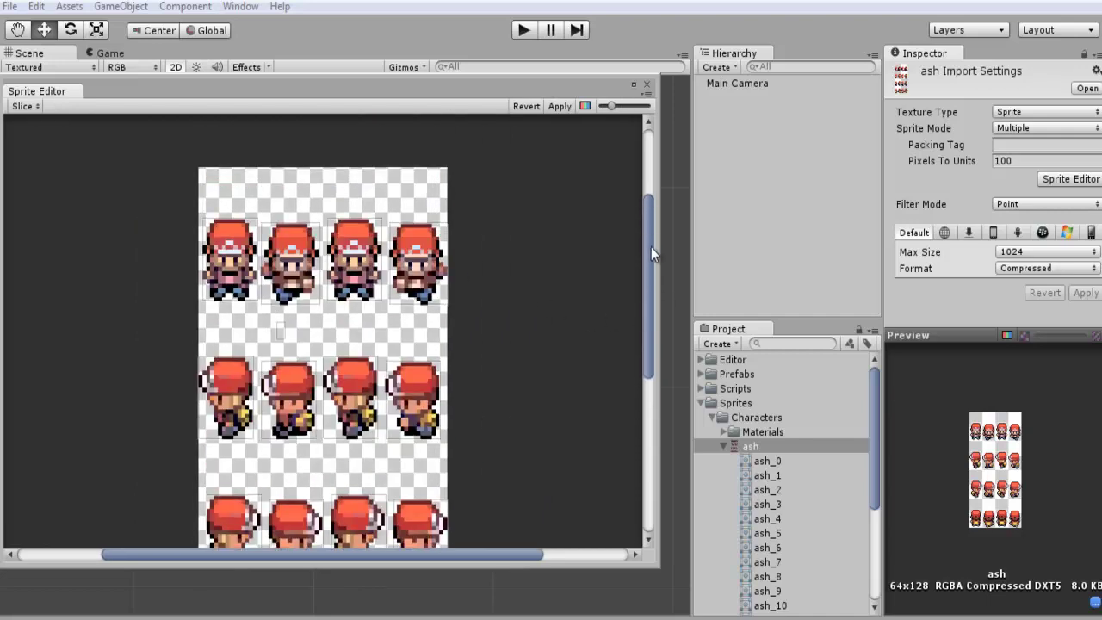
scroll(392, 334, "down", 2)
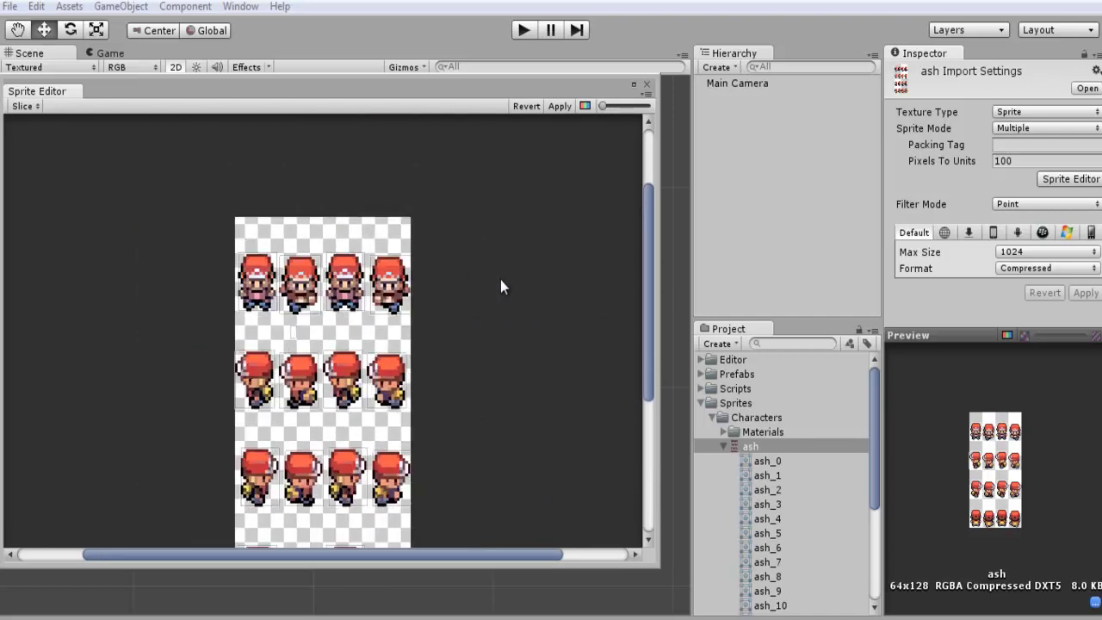
scroll(517, 284, "up", 4)
mouse_move(653, 249)
left_mouse_down()
mouse_move(657, 376)
mouse_move(650, 235)
left_mouse_up()
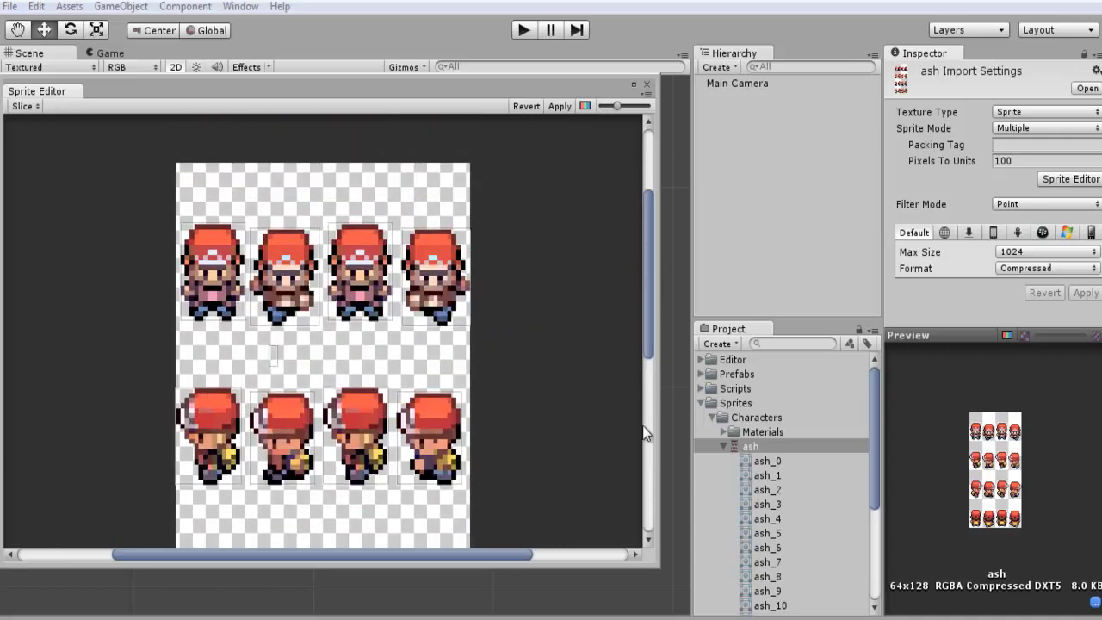
left_click_drag(878, 443, 880, 483)
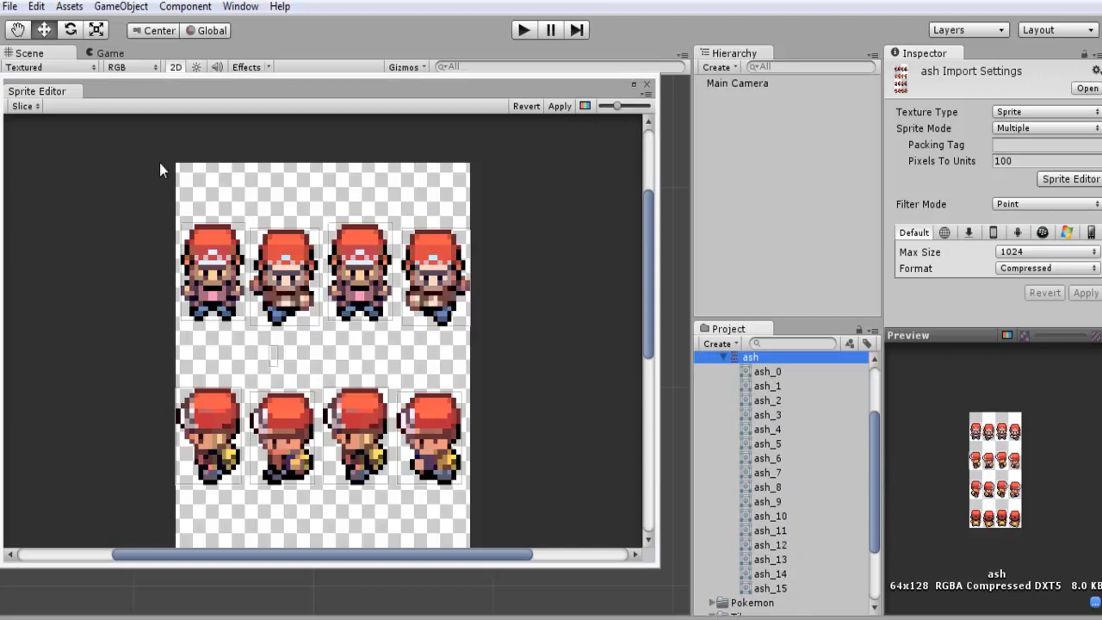
- Set Slice Type to Automatic and close the Sprite Editor
left_click(34, 106)
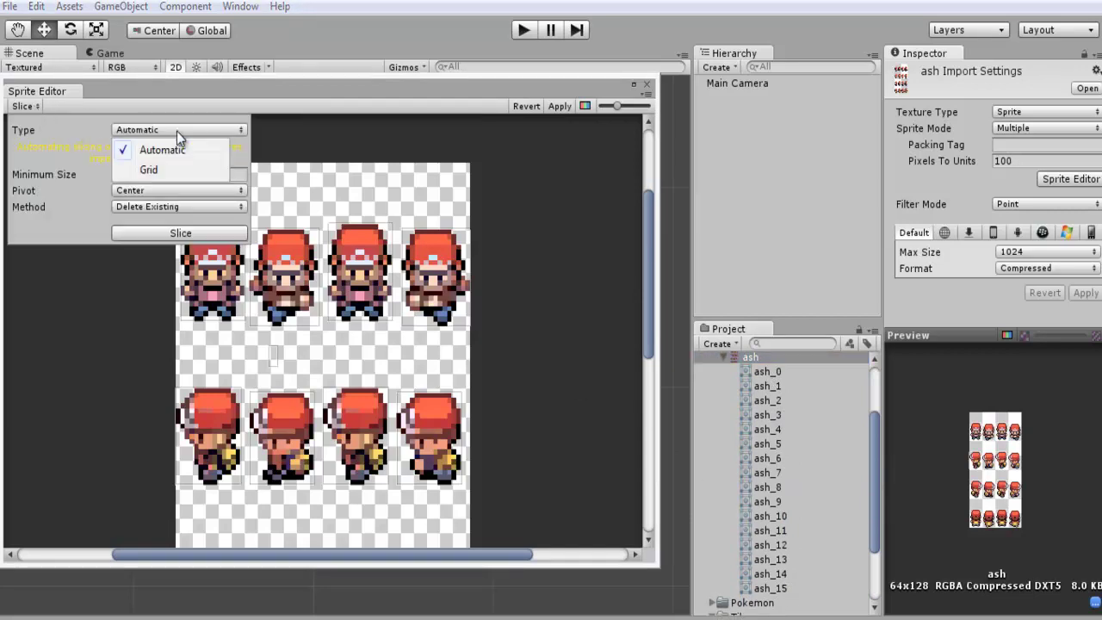
left_click(86, 157)
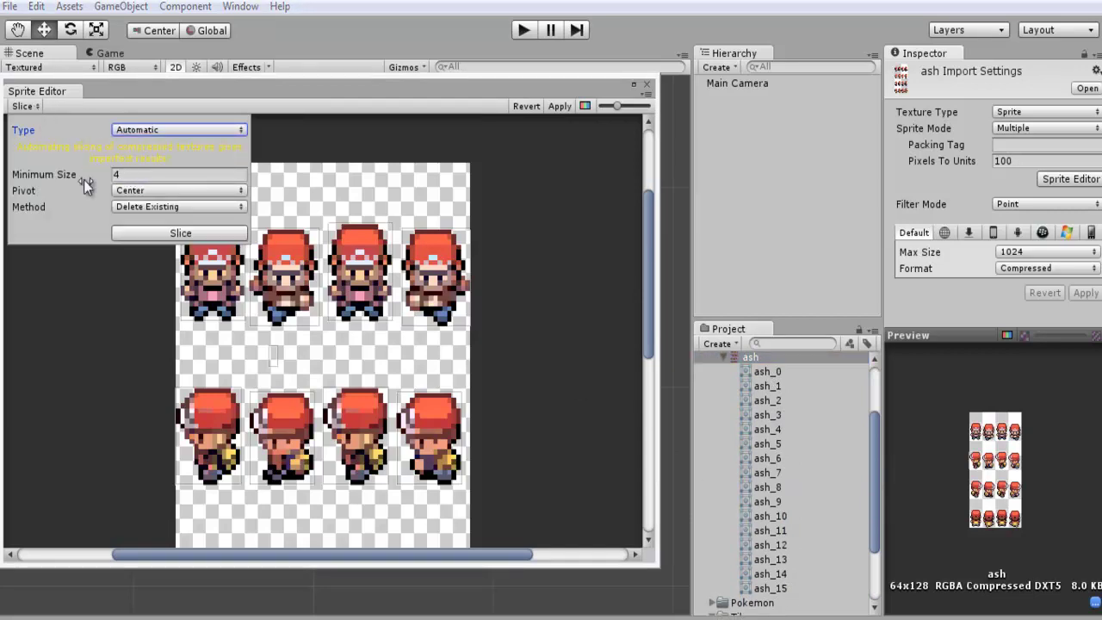
left_click(149, 128)
left_click(142, 168)
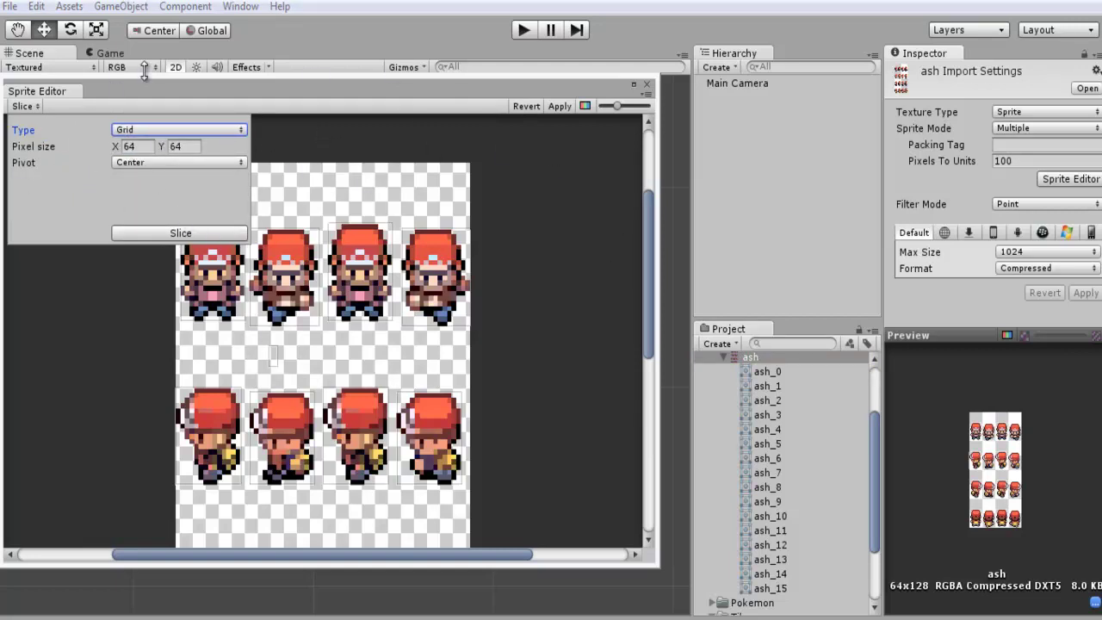
left_click(147, 128)
left_click(150, 147)
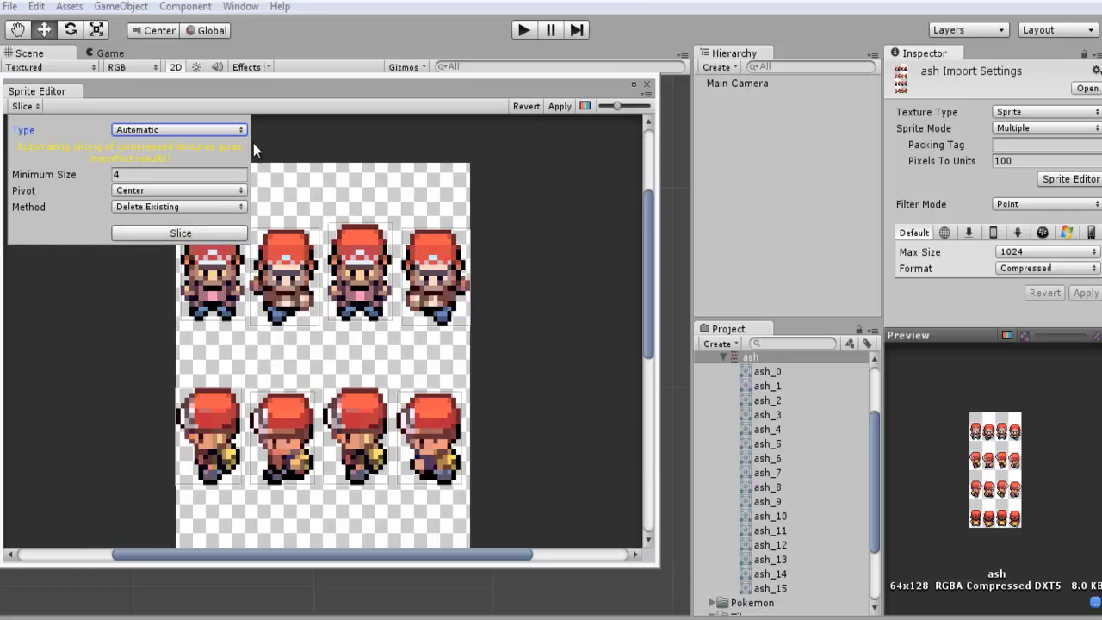
left_click(647, 84)
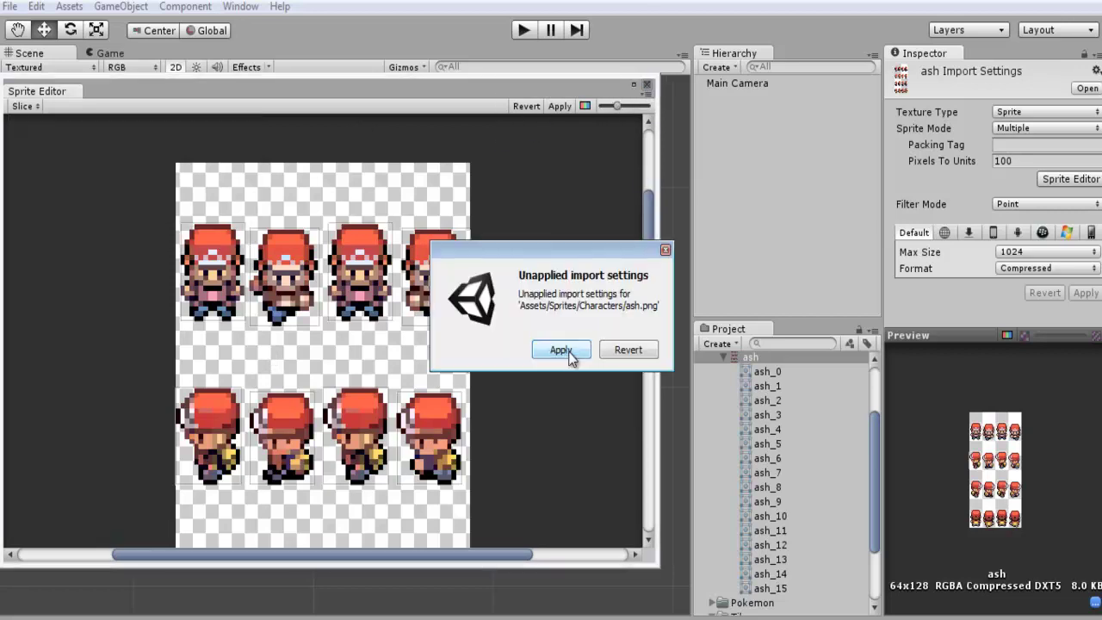
- Apply the ash import settings and preview the sliced sprites, ending on front-facing ash_0
left_click(559, 358)
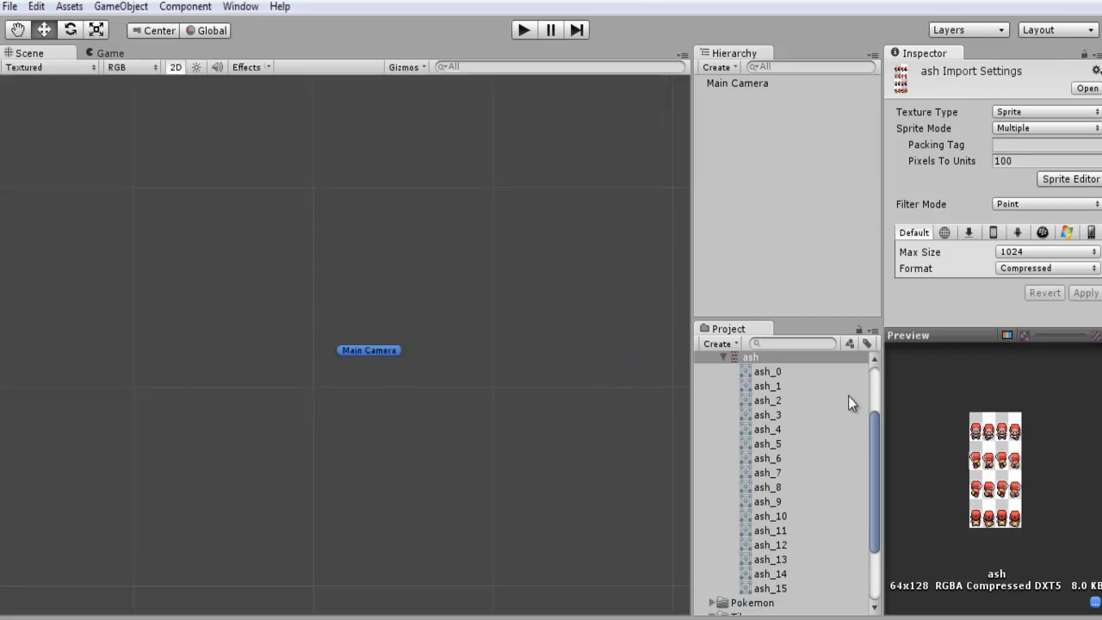
left_click(799, 371)
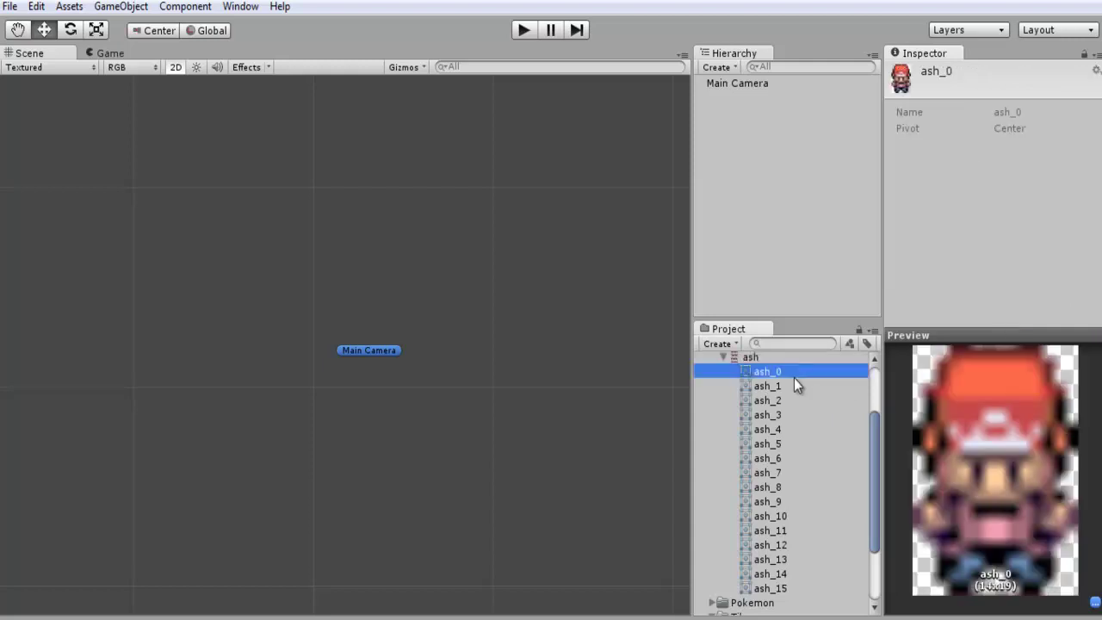
left_click(788, 386)
left_click(789, 400)
left_click(784, 416)
left_click(785, 429)
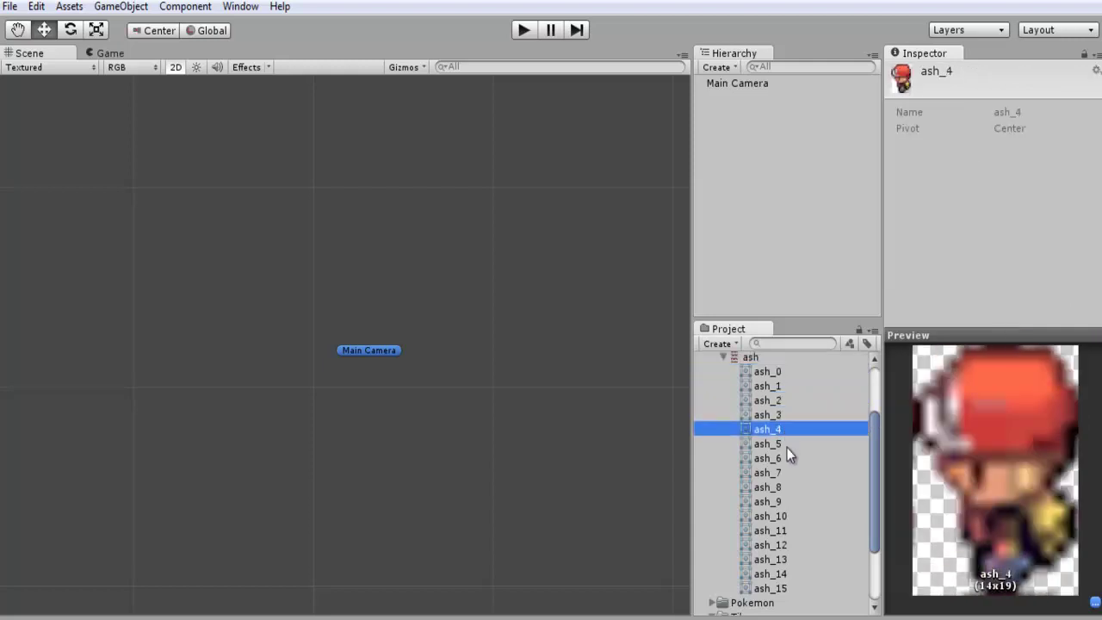
left_click(784, 443)
left_click(782, 458)
left_click(780, 472)
left_click(778, 501)
left_click(776, 529)
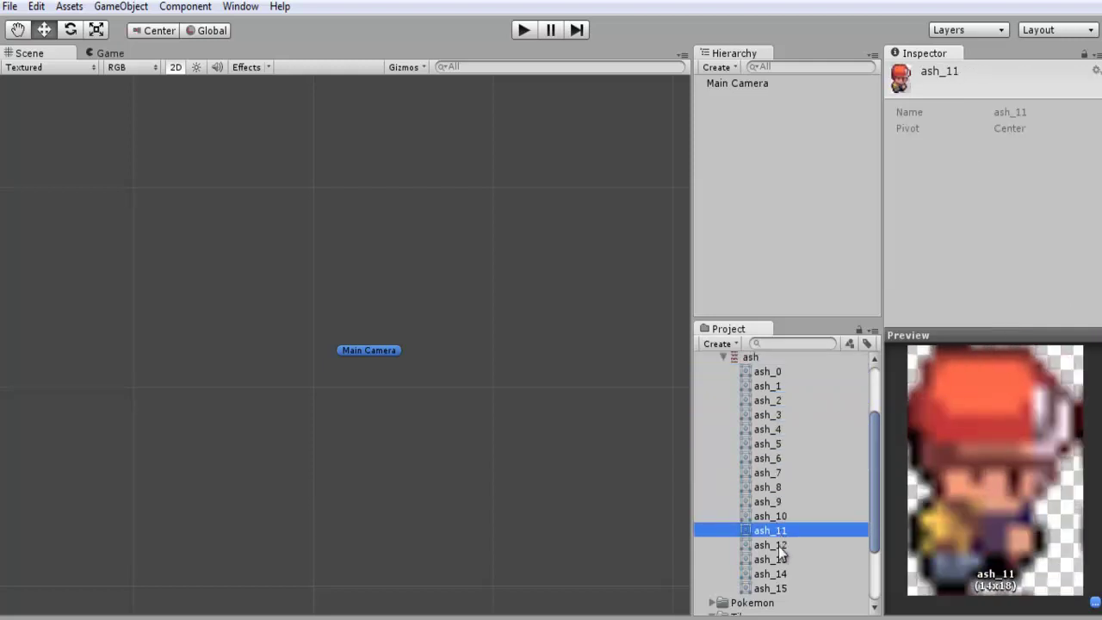
left_click(771, 385)
left_click(771, 372)
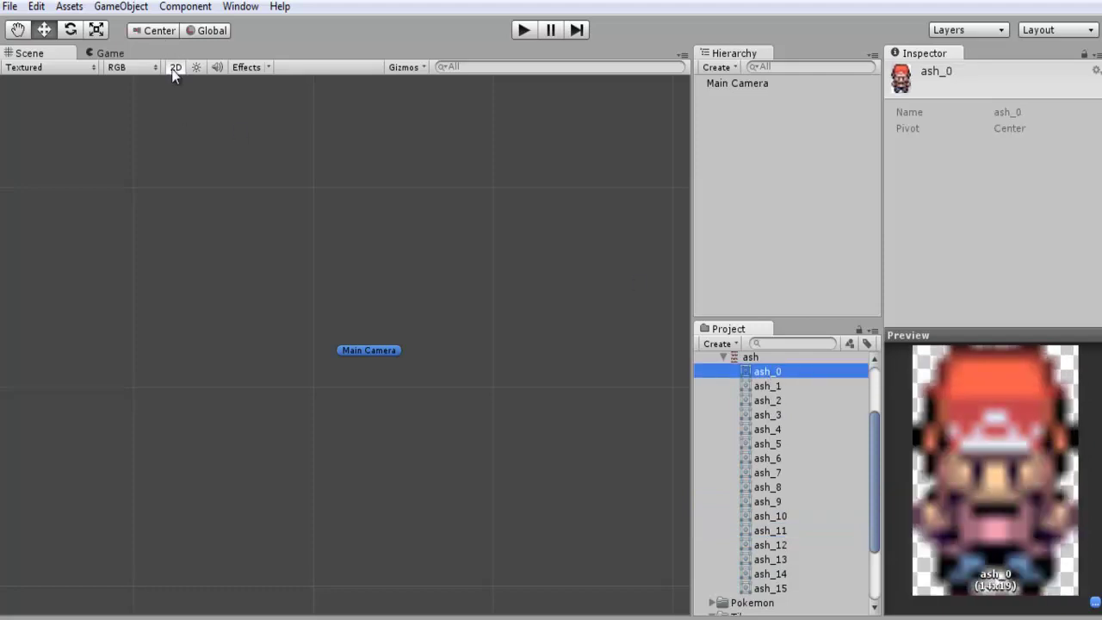
- Place ash_0 in the scene right of the Main Camera, adjust its position, and collapse the sheet
left_click_drag(774, 374, 436, 330)
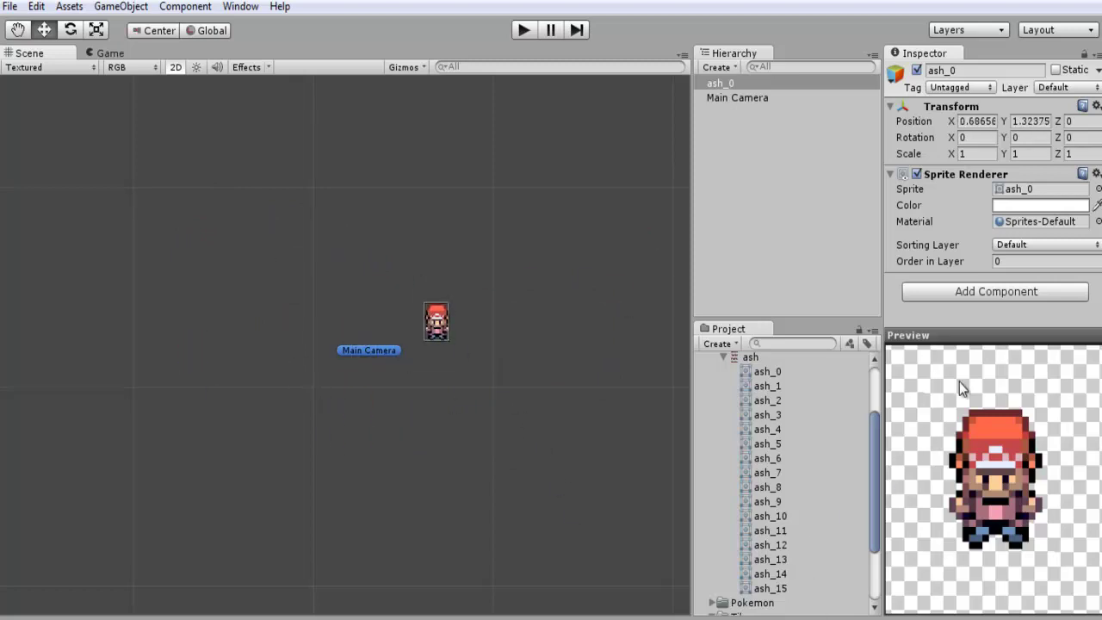
left_click(1031, 263)
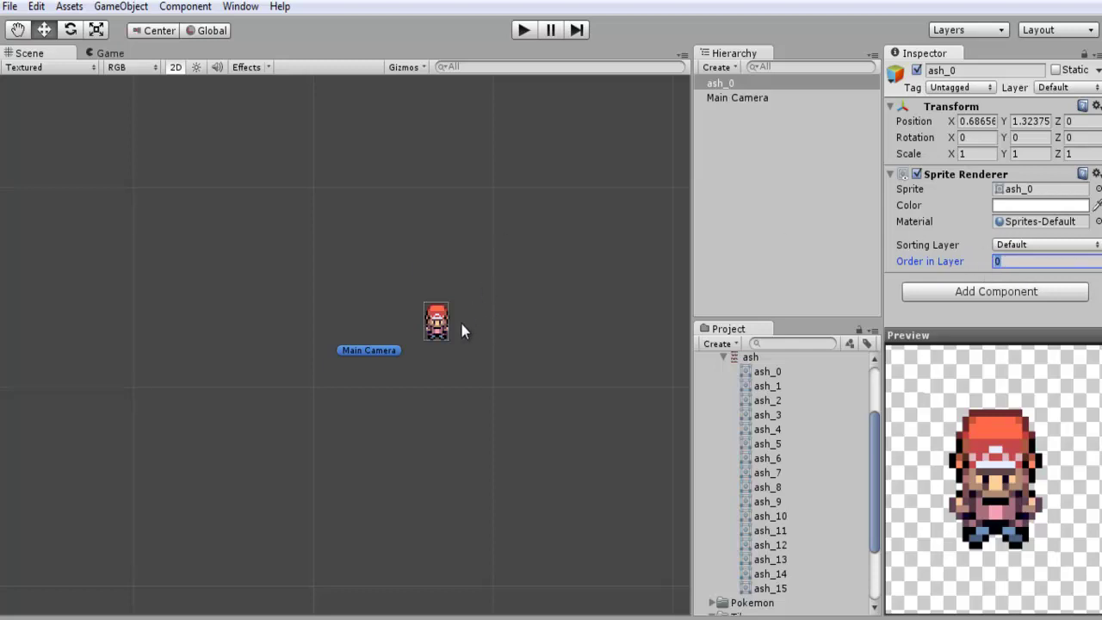
left_click_drag(462, 324, 474, 295)
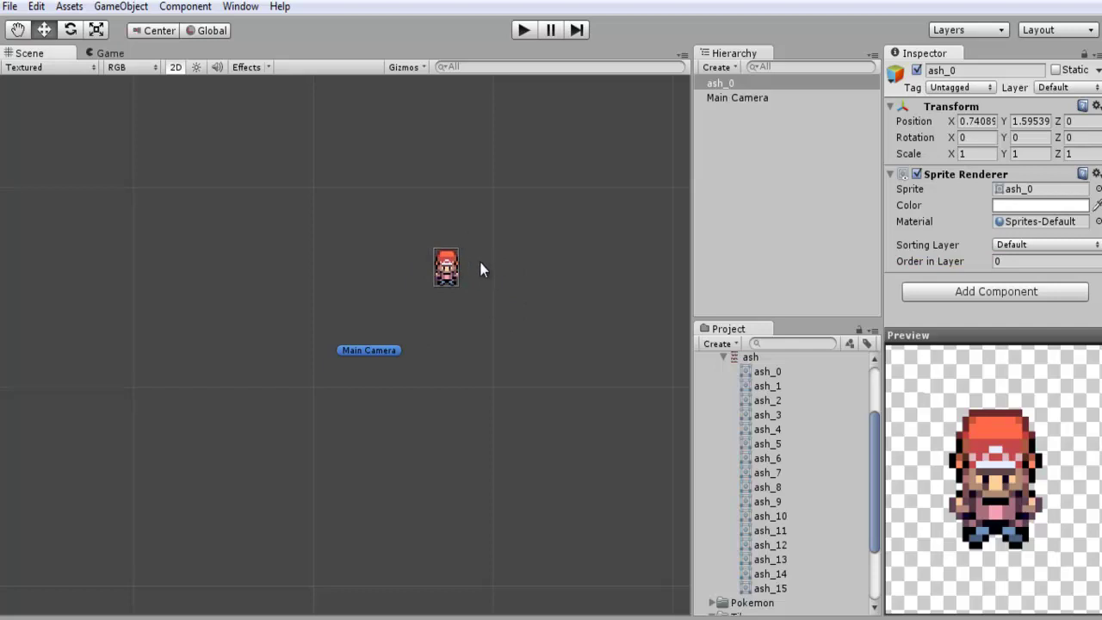
left_click(1033, 261)
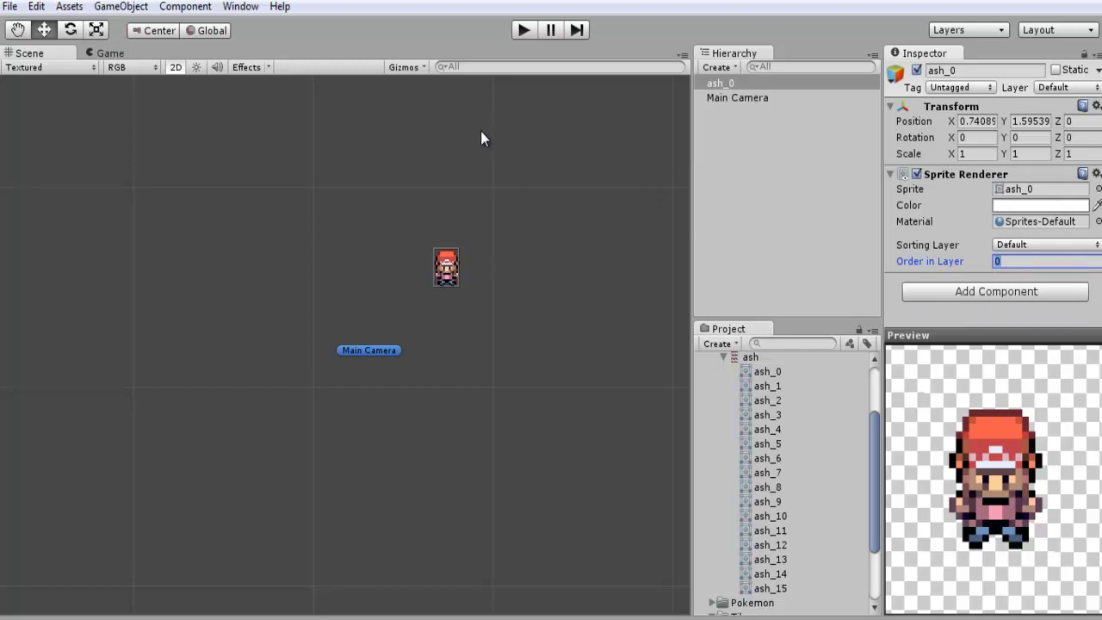
left_click(519, 222)
left_click_drag(446, 265, 474, 332)
left_click(519, 305)
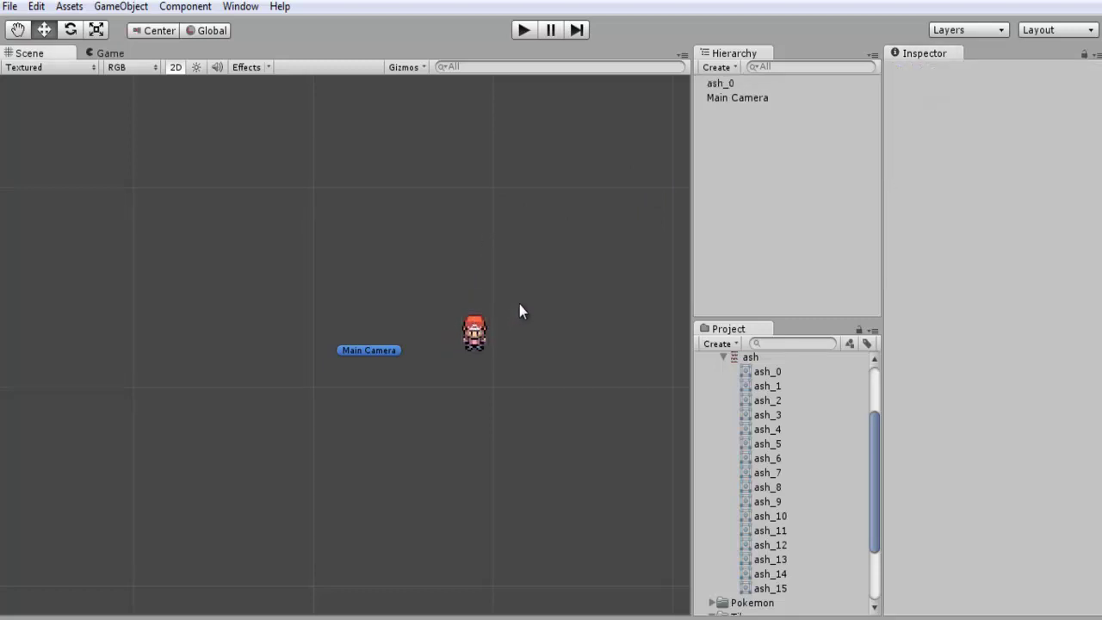
left_click(723, 358)
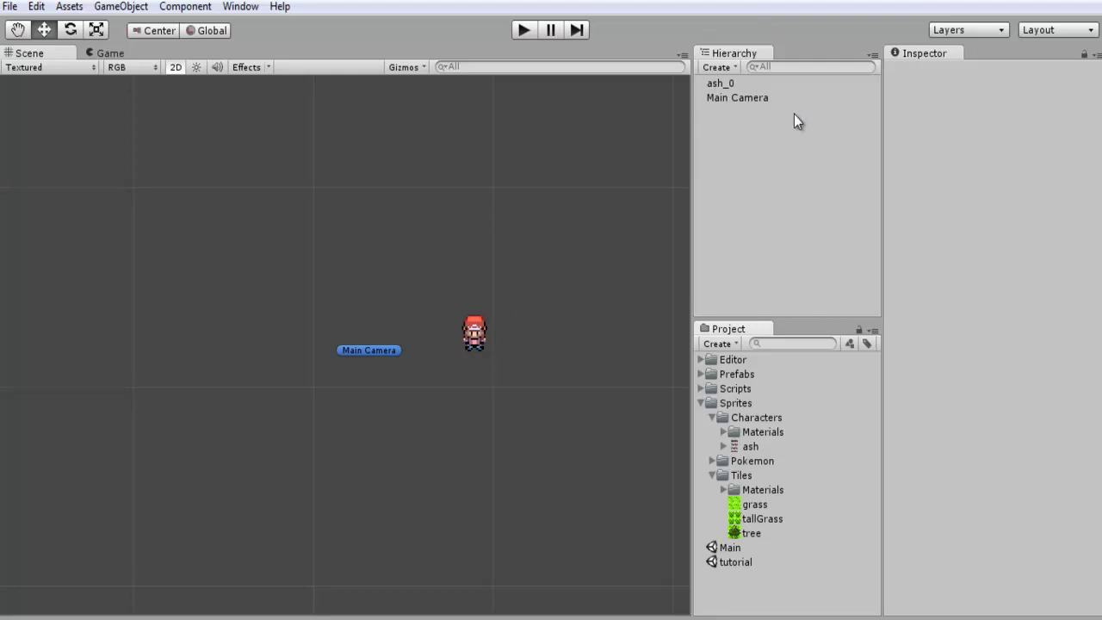
- Set the grass texture's Texture Type to Sprite, apply it, and select the resulting grass sprite
left_click(763, 506)
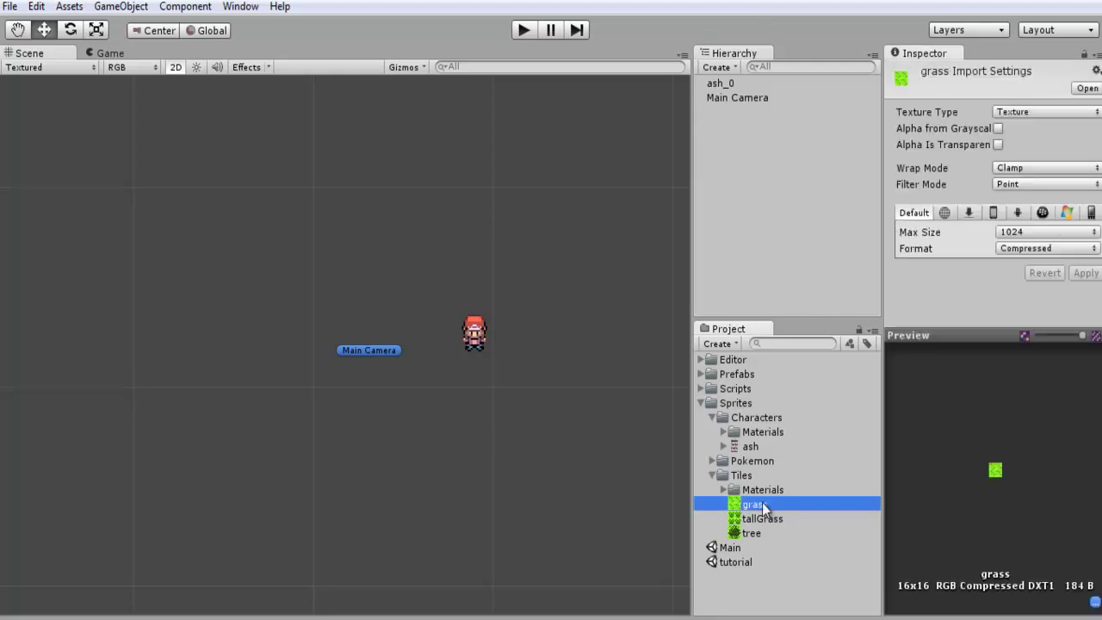
left_click(1060, 114)
left_click(1033, 193)
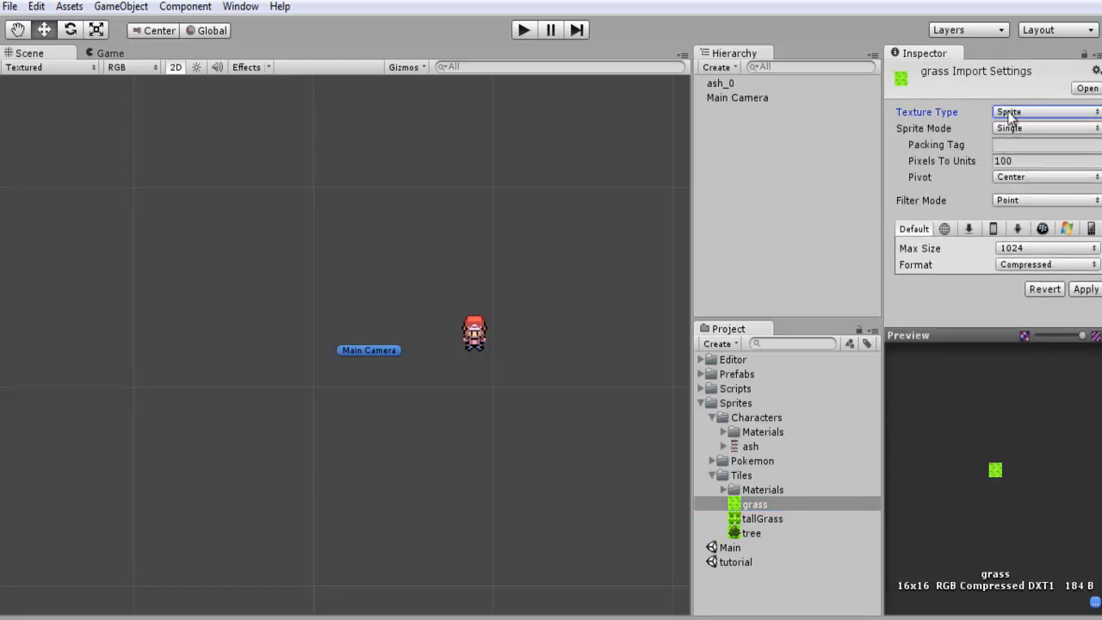
left_click(1085, 289)
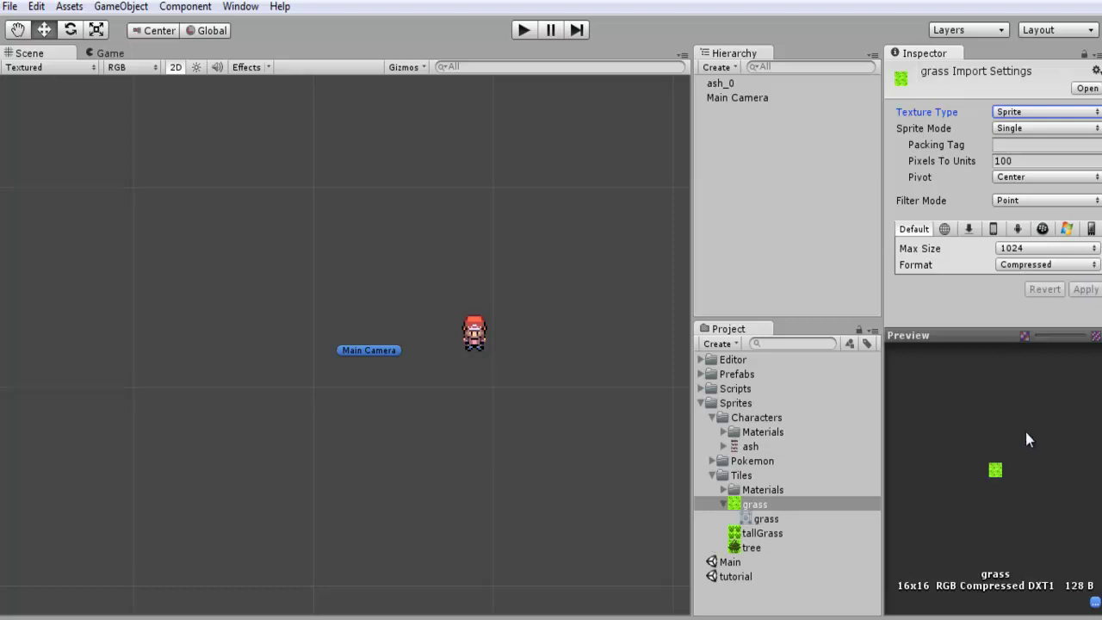
left_click(782, 519)
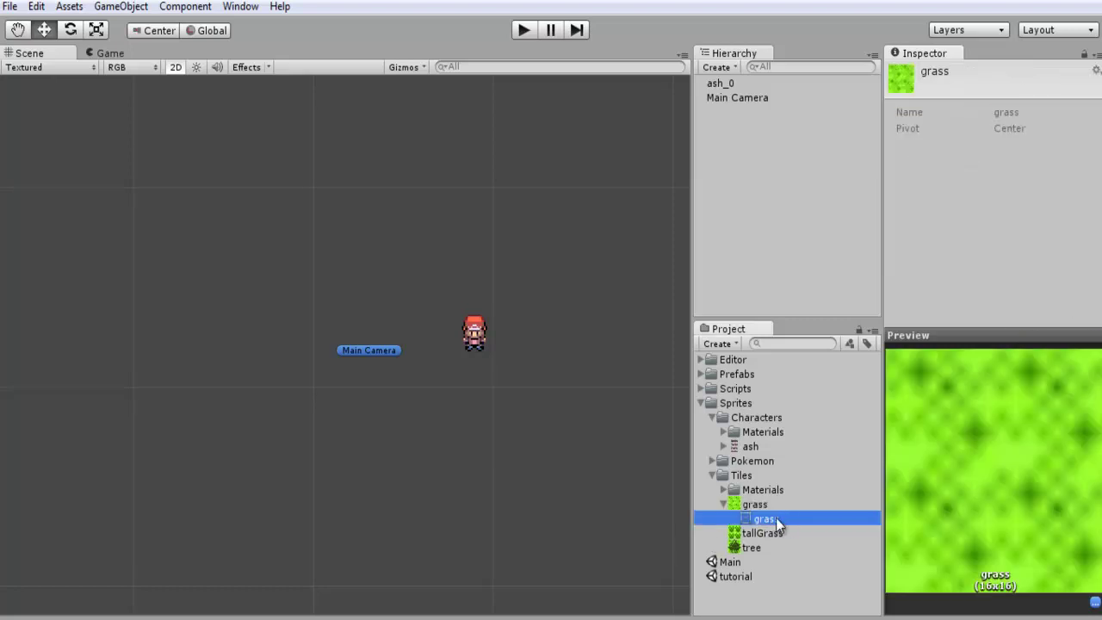
- Add the grass sprite to the scene, scale it evenly to about 2.04, and move it above Ash
left_click_drag(766, 518, 511, 349)
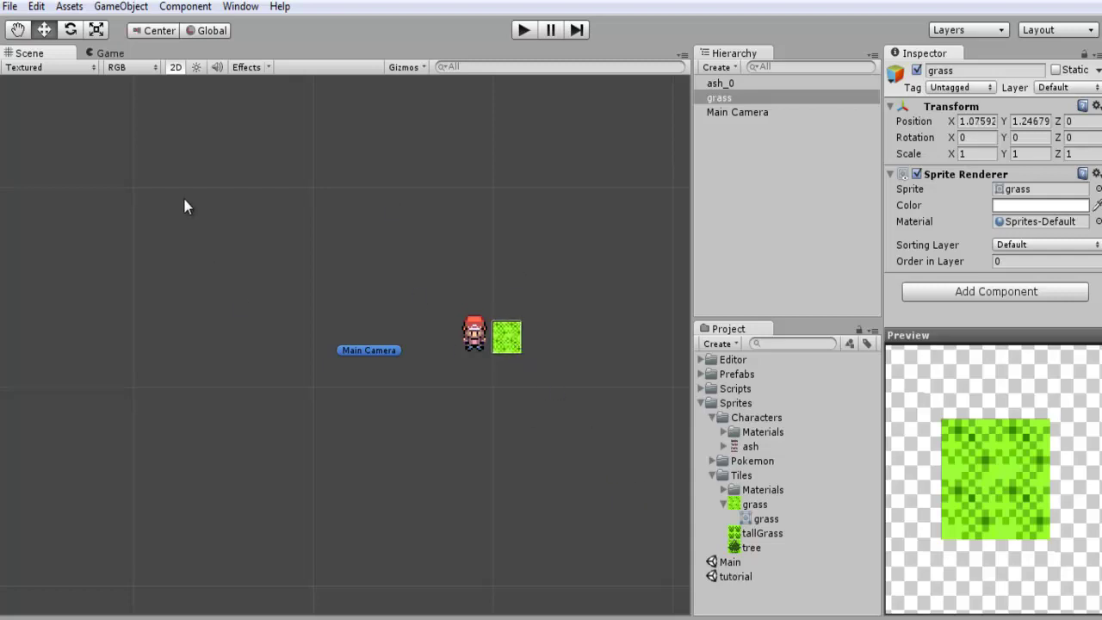
left_click(97, 35)
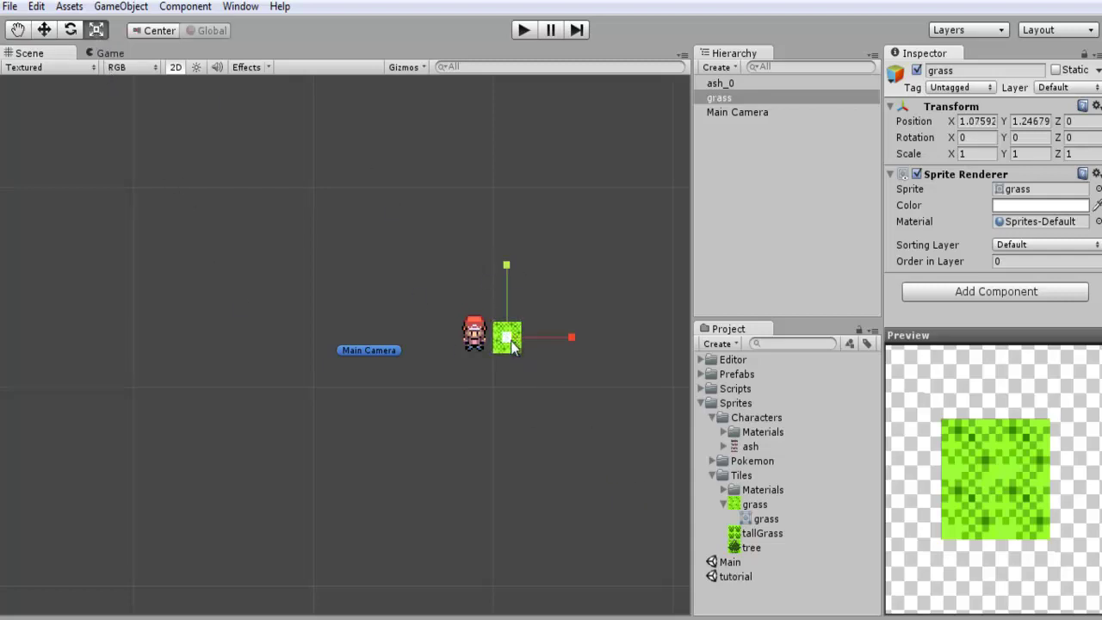
left_click_drag(507, 264, 487, 120)
key("ctrl+z")
left_click_drag(571, 337, 607, 350)
key("ctrl+z")
left_click_drag(506, 336, 461, 245)
left_click(44, 30)
left_click_drag(522, 338, 474, 279)
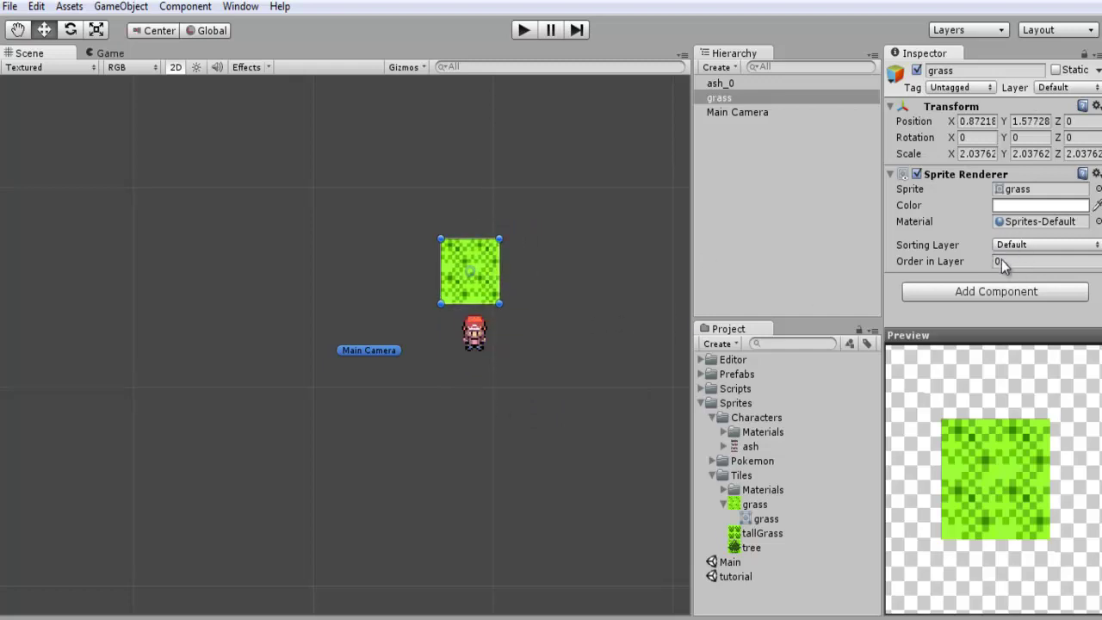
- Give Ash Order in Layer 1, move Ash onto the grass tile, and select the grass tile
left_click(471, 331)
left_click(1001, 261)
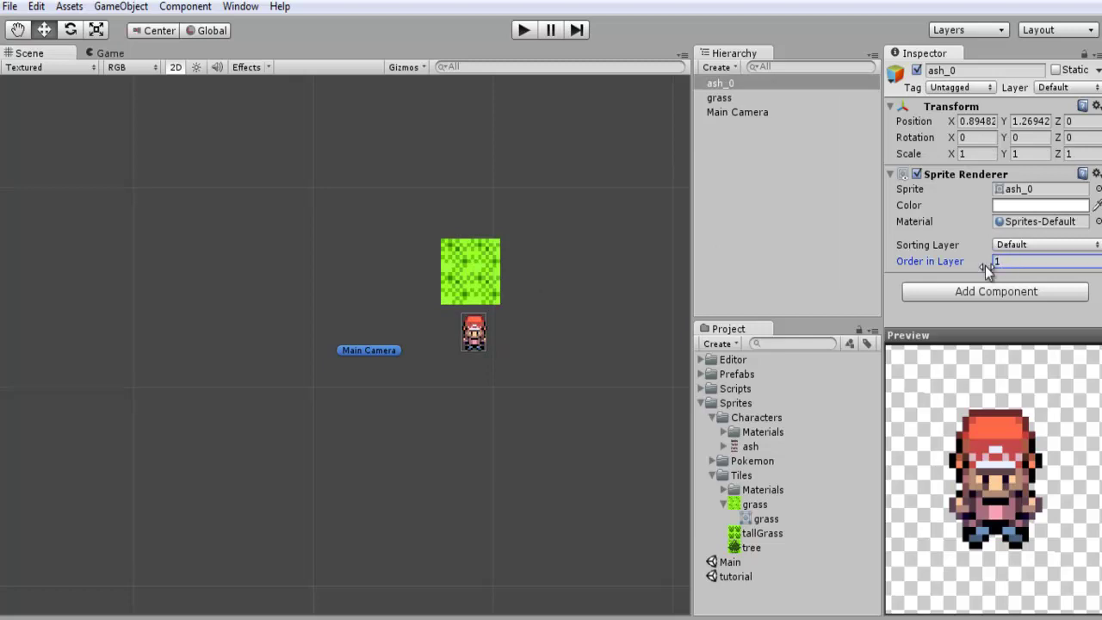
left_click_drag(473, 334, 470, 270)
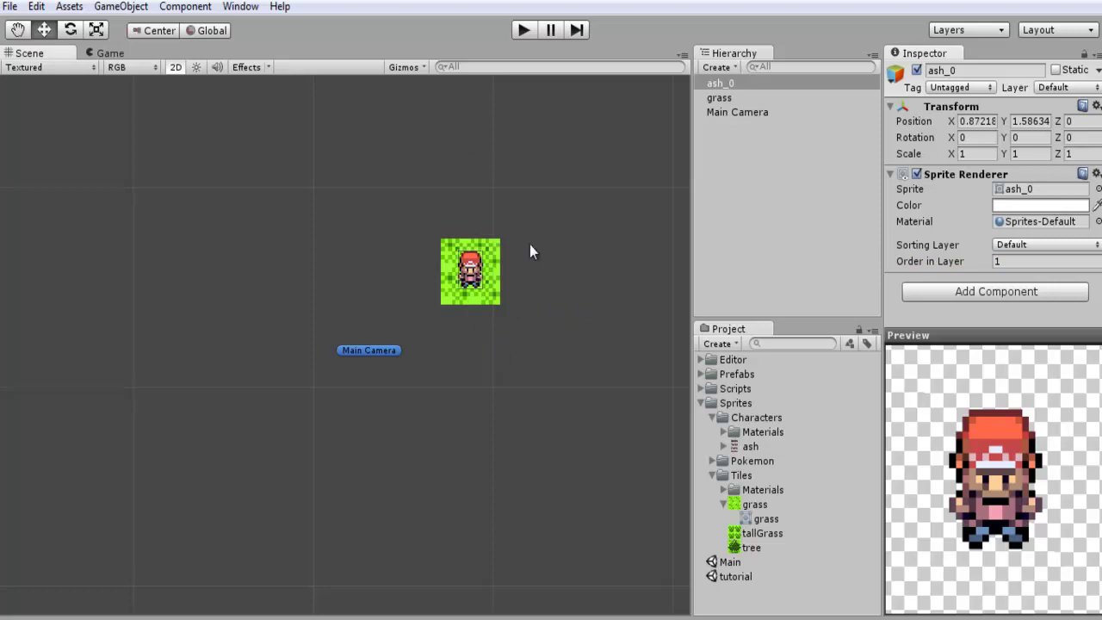
left_click(560, 358)
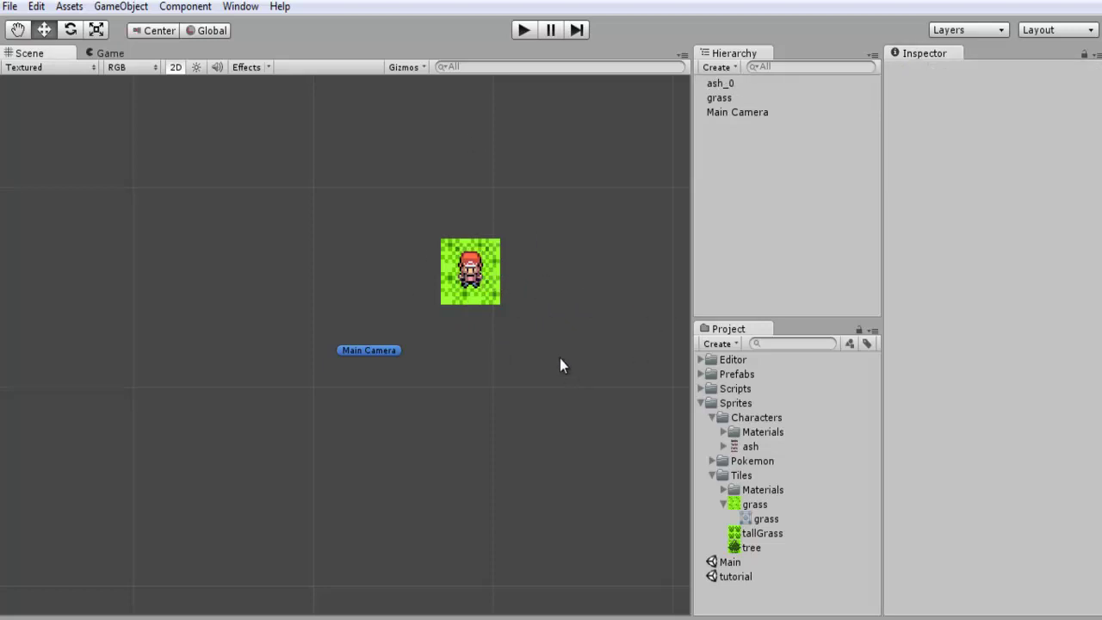
left_click(497, 267)
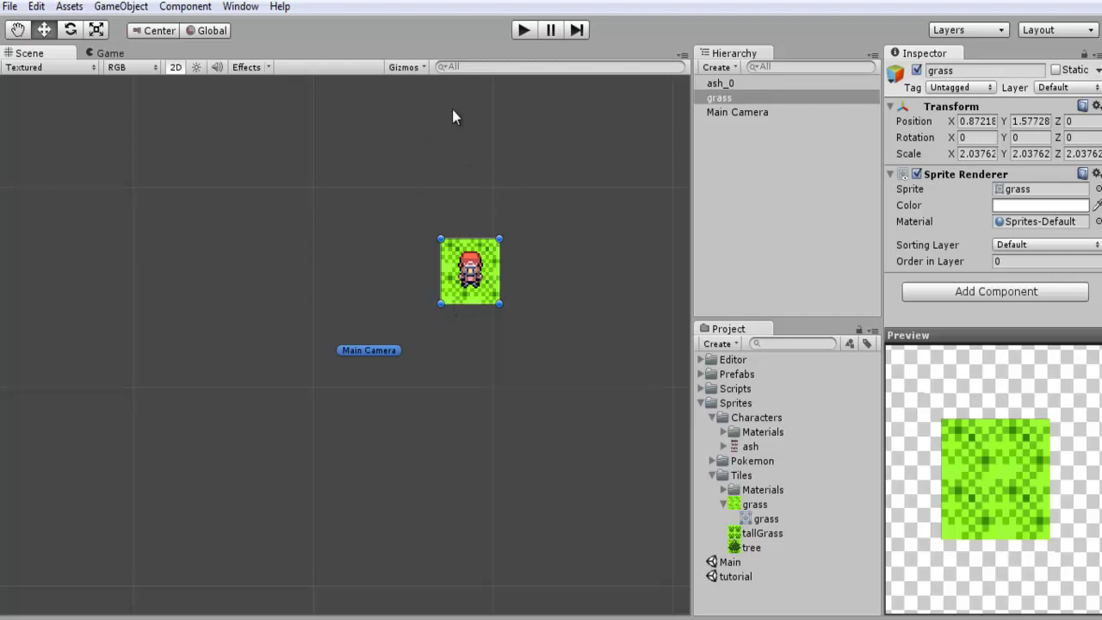
left_click(541, 232)
left_click(494, 267)
- Duplicate the grass tile, stack the copy above the original, and reposition Ash on the tiles
key("ctrl+d")
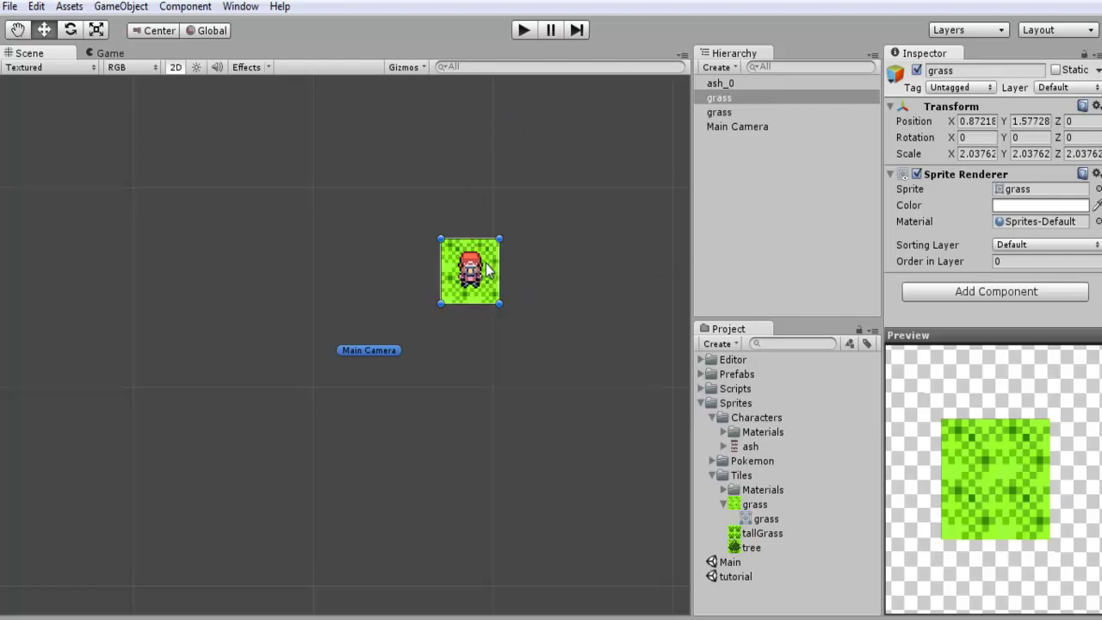
left_click_drag(488, 270, 487, 204)
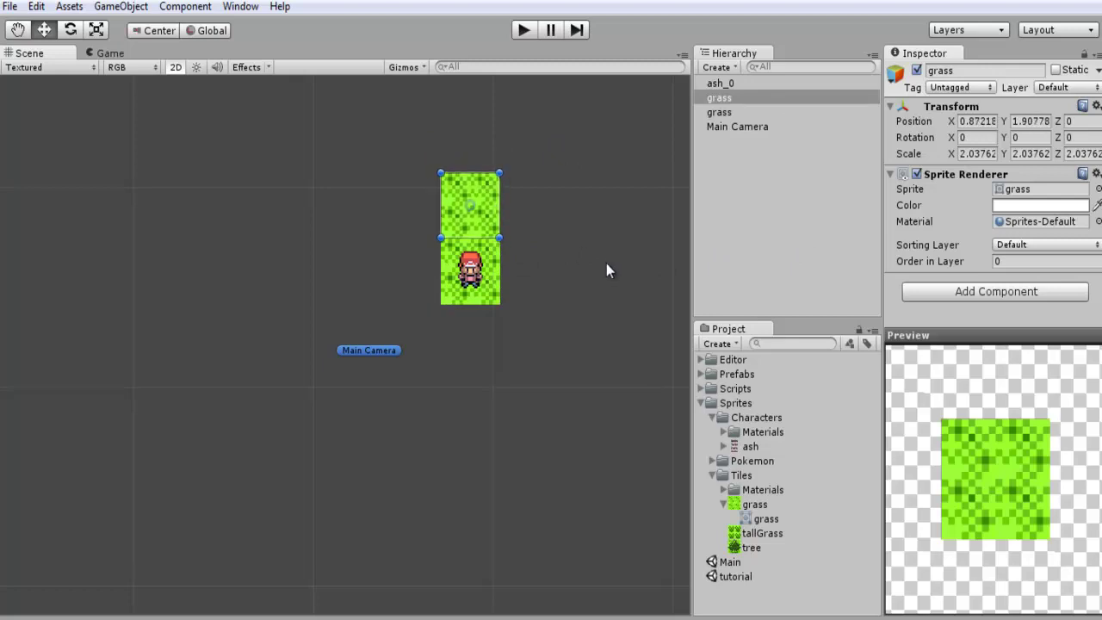
mouse_move(470, 270)
left_mouse_down()
mouse_move(472, 185)
mouse_move(472, 280)
left_mouse_up()
- Check both grass tiles and confirm Ash's Order in Layer is 1
left_click(497, 261)
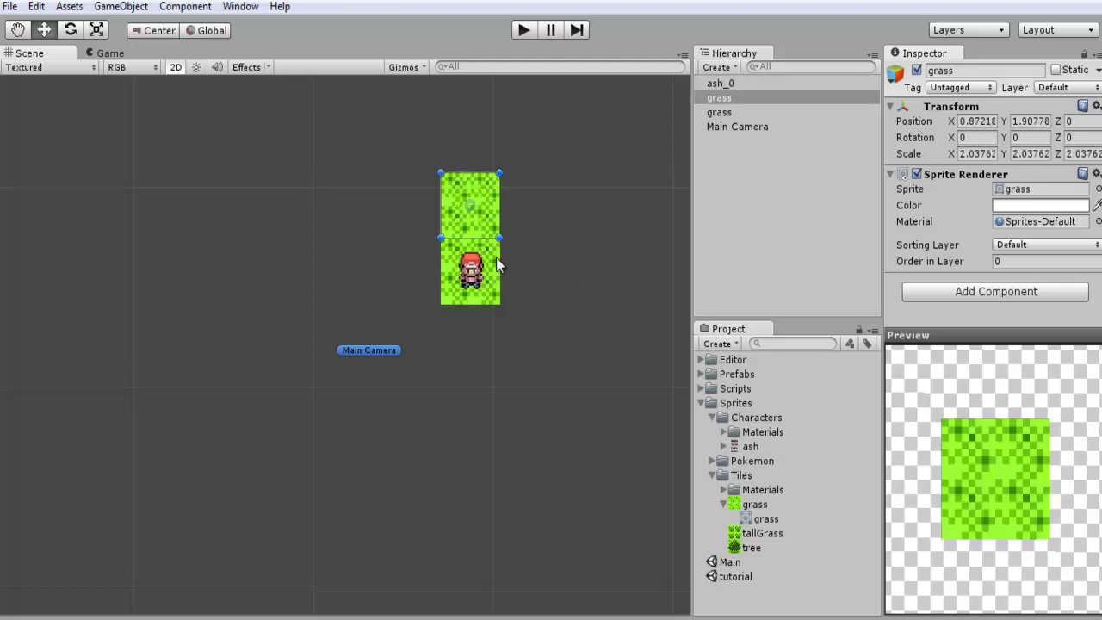
left_click(511, 265)
left_click(471, 271)
left_click(983, 261)
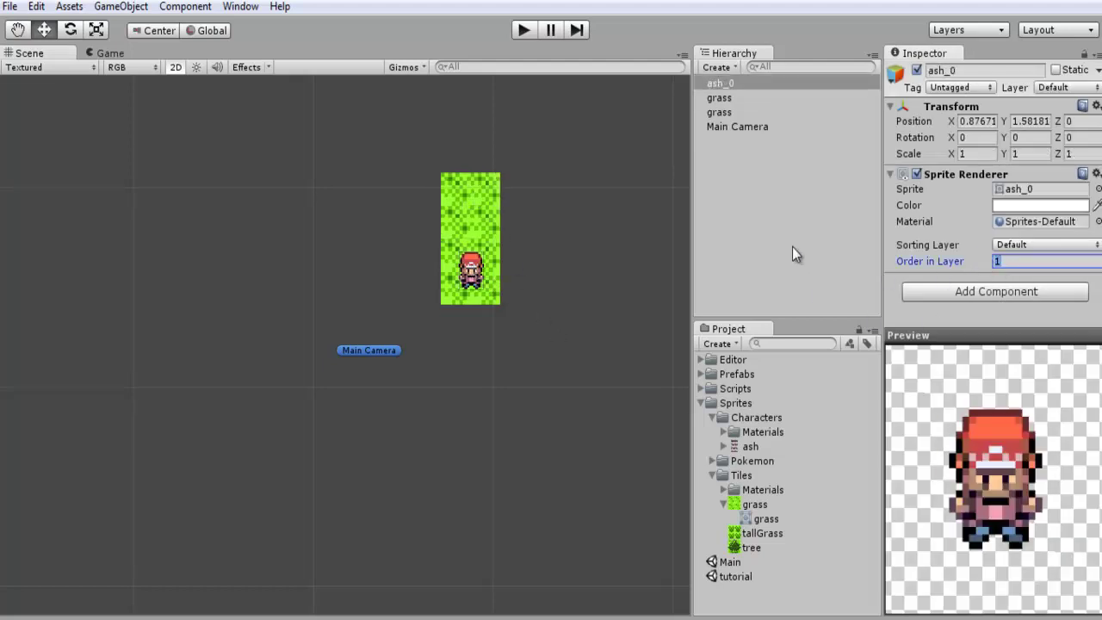
left_click(495, 236)
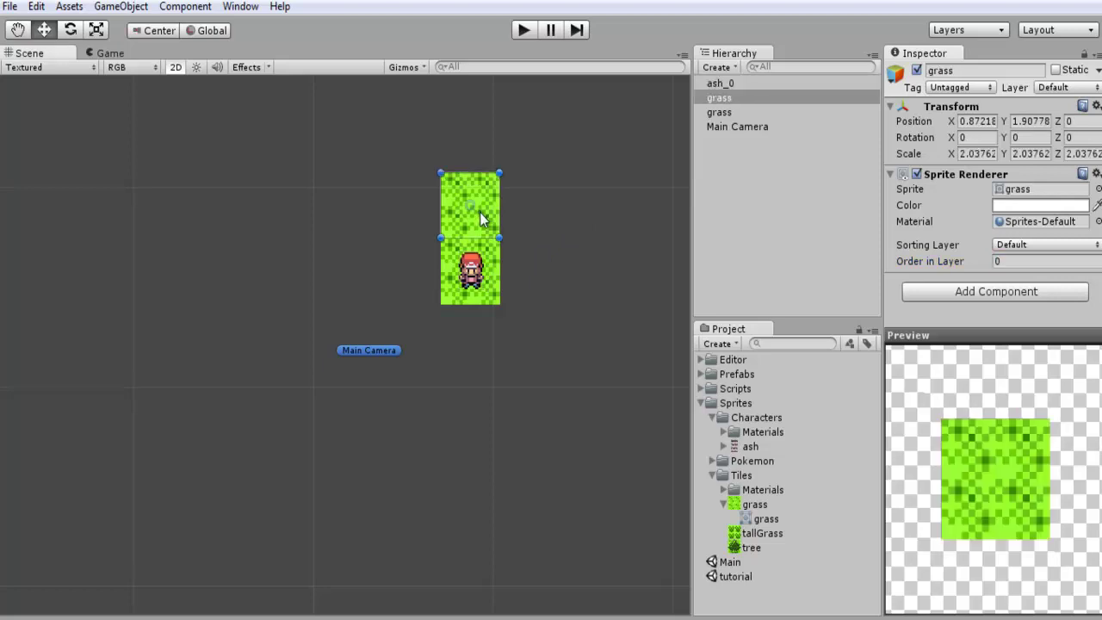
- Set the upper grass tile's Order in Layer to 2 and move ash_0 up onto the tile seam
left_click(1021, 261)
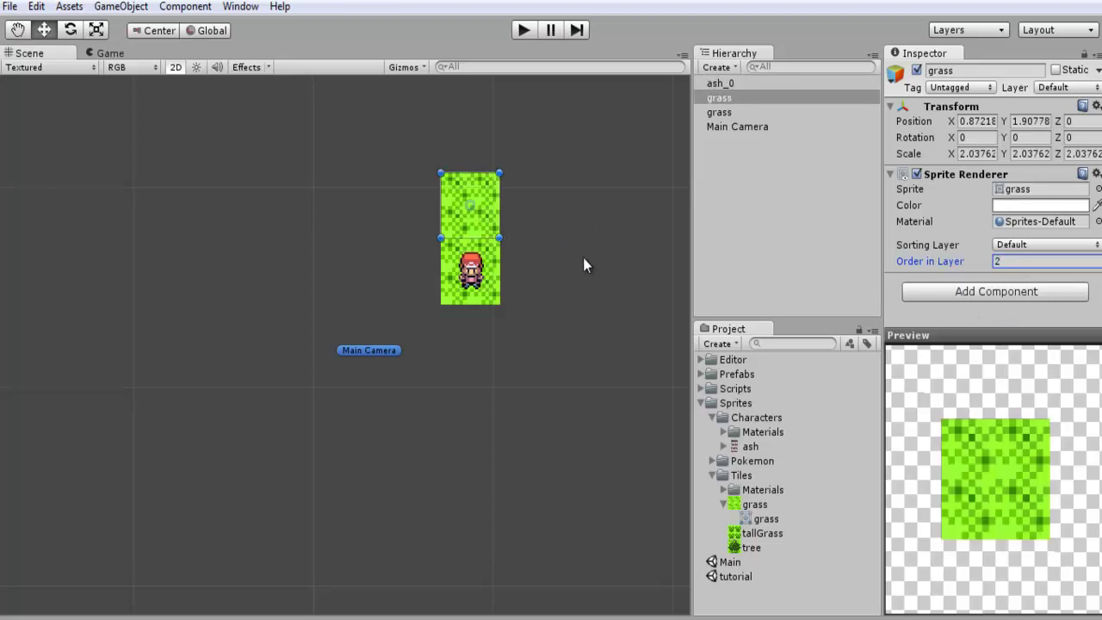
left_click(474, 270)
left_click(487, 222)
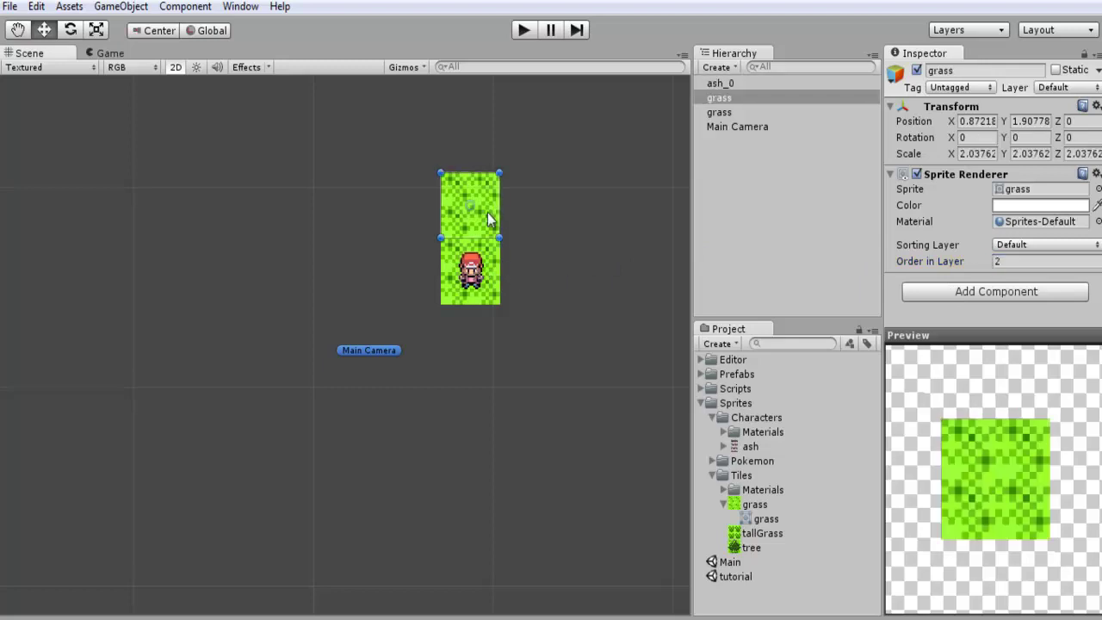
left_click(484, 266)
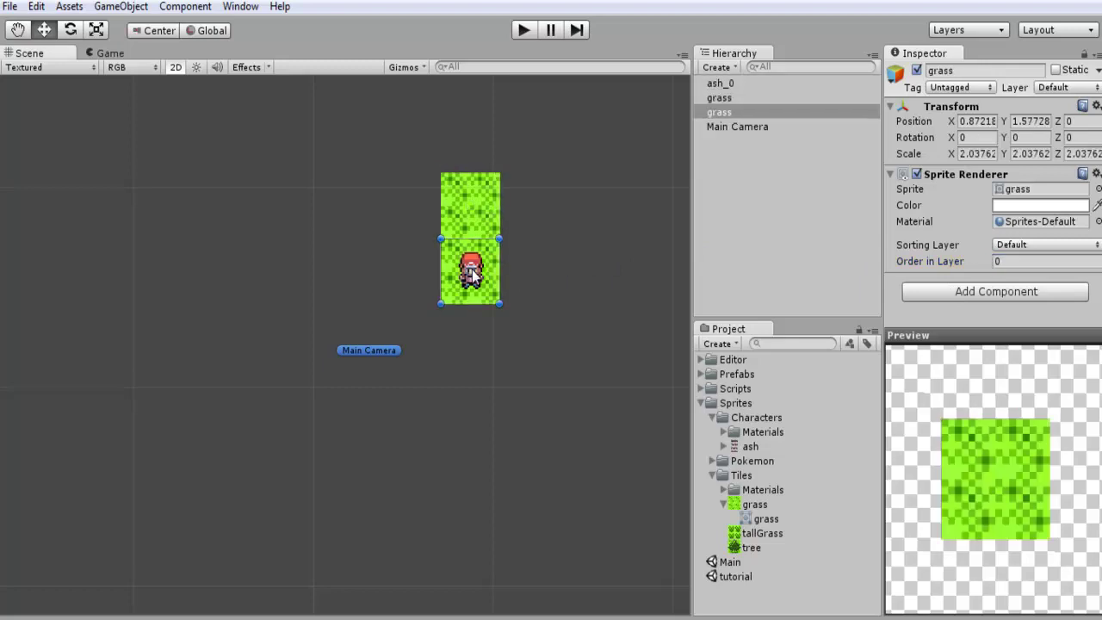
left_click(471, 272)
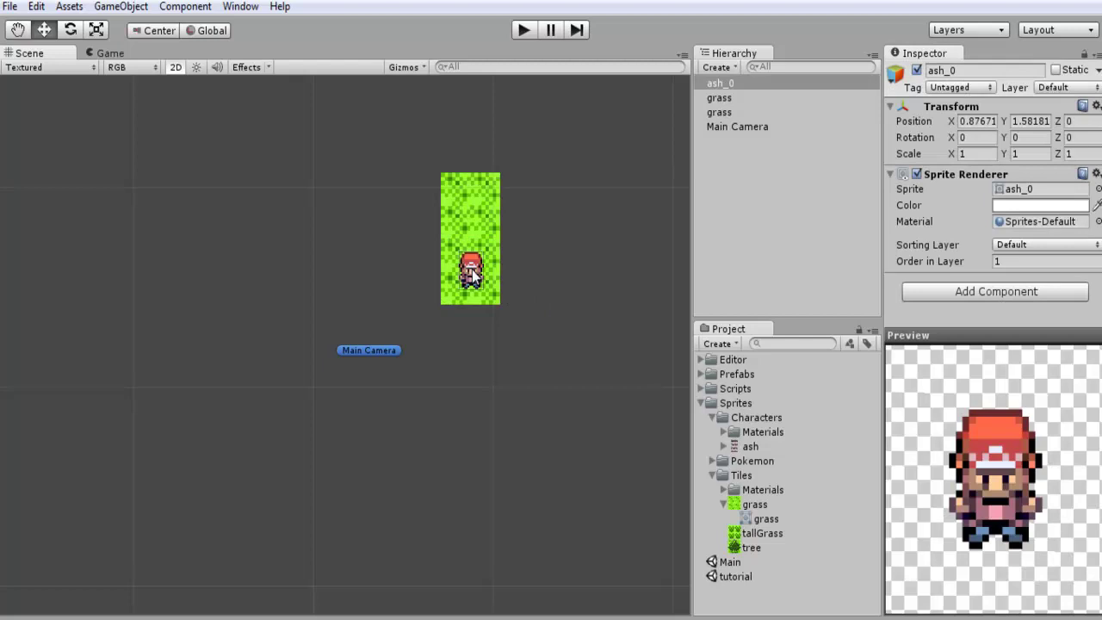
left_click_drag(472, 274, 470, 250)
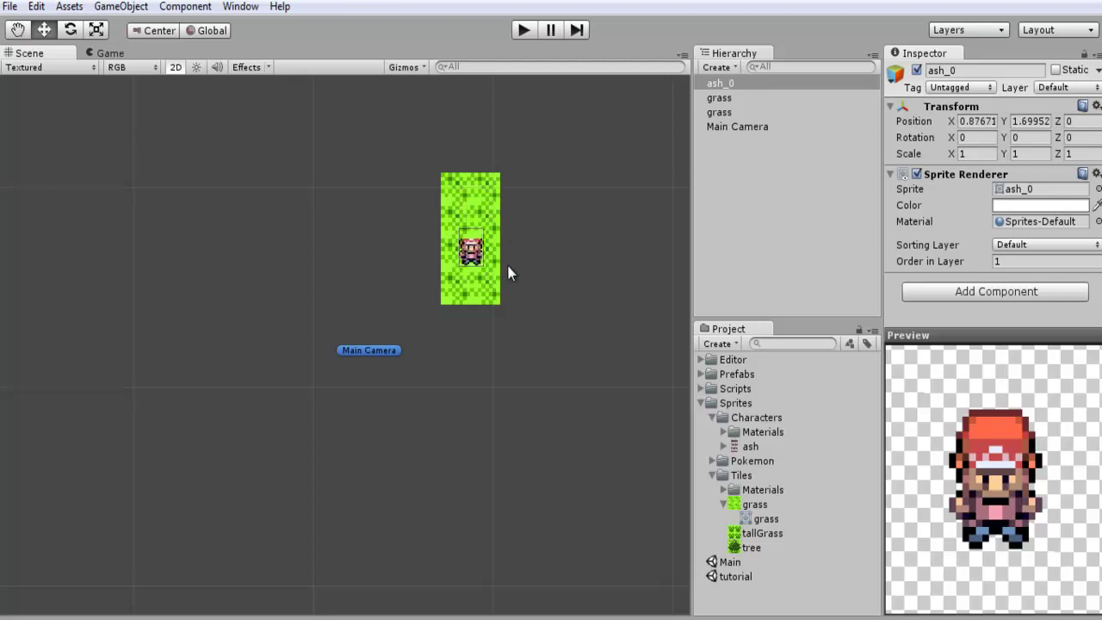
left_click(511, 261)
- Compare the layer orders of the lower grass (0), Ash (1) and upper grass (2)
left_click(488, 274)
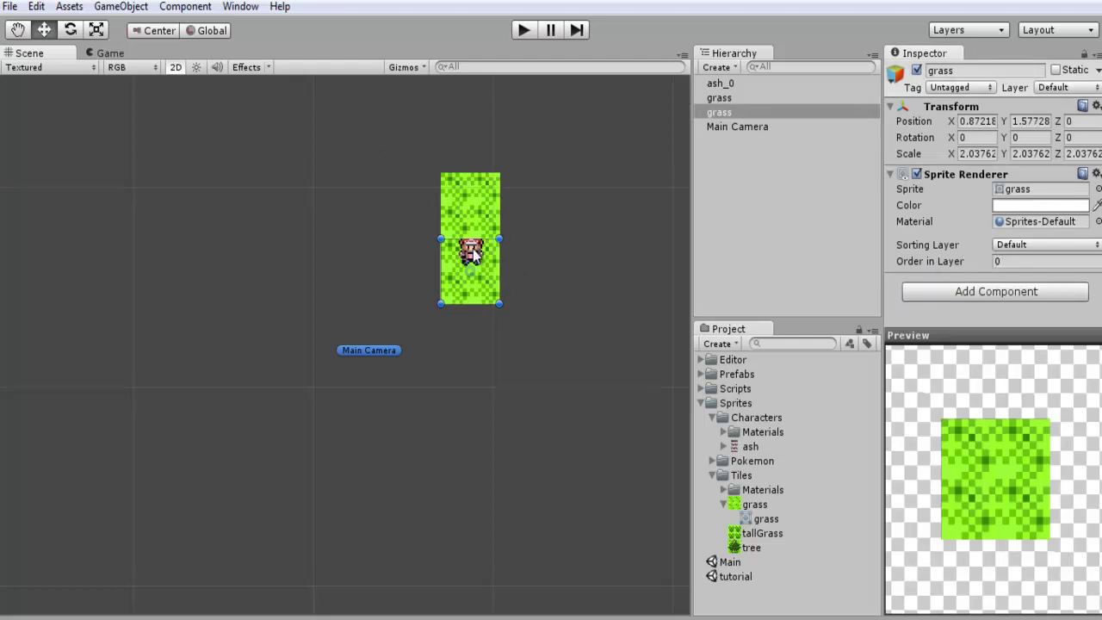
left_click(533, 252)
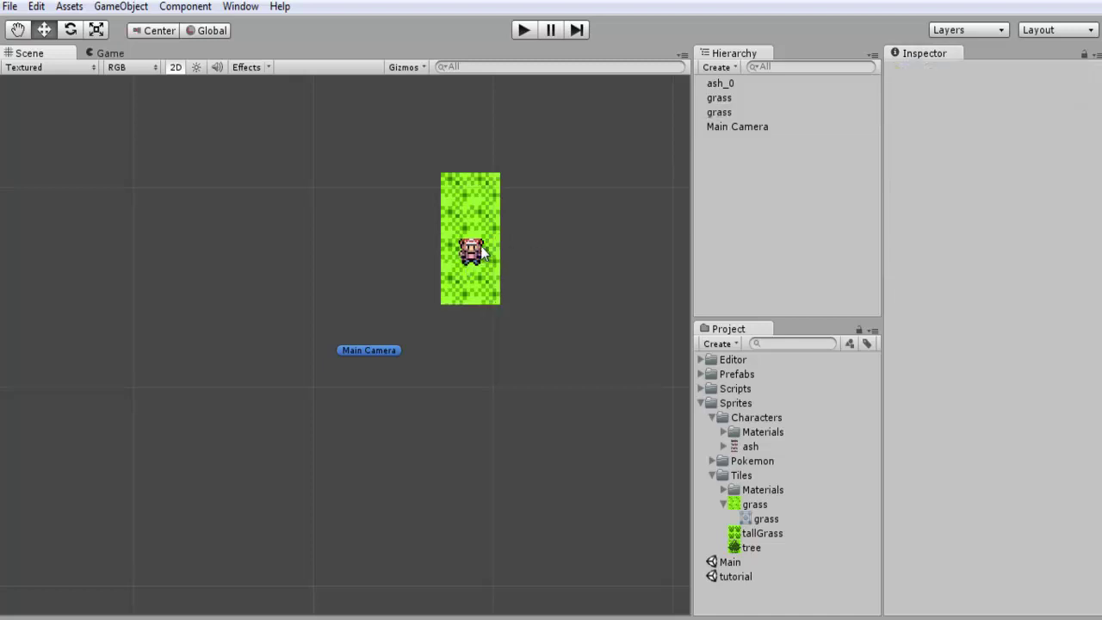
left_click(481, 251)
left_click(477, 210)
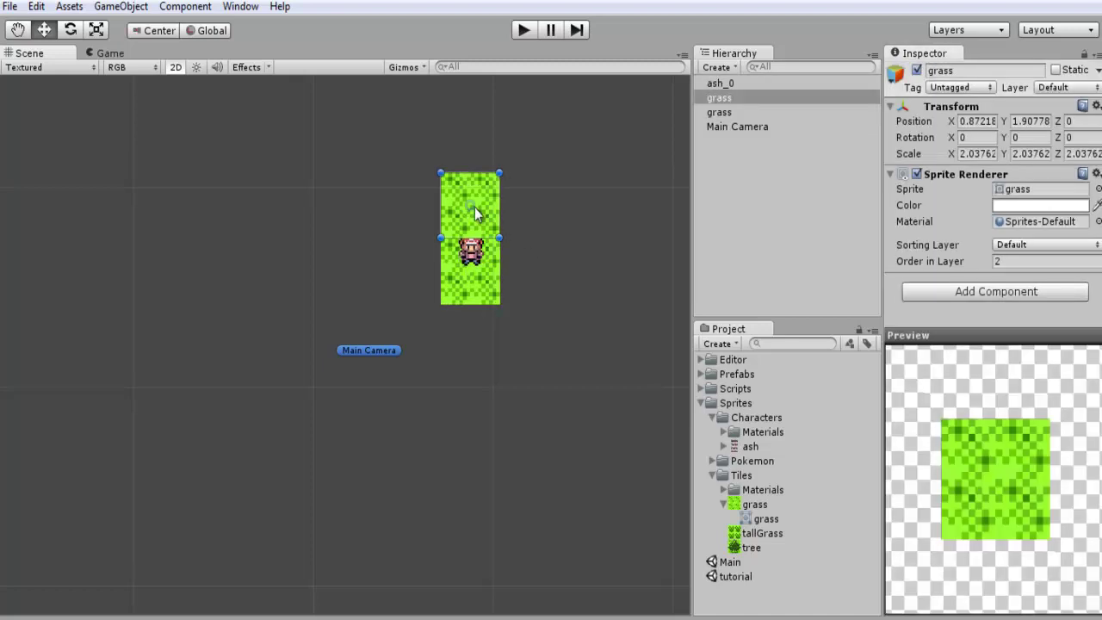
left_click(532, 239)
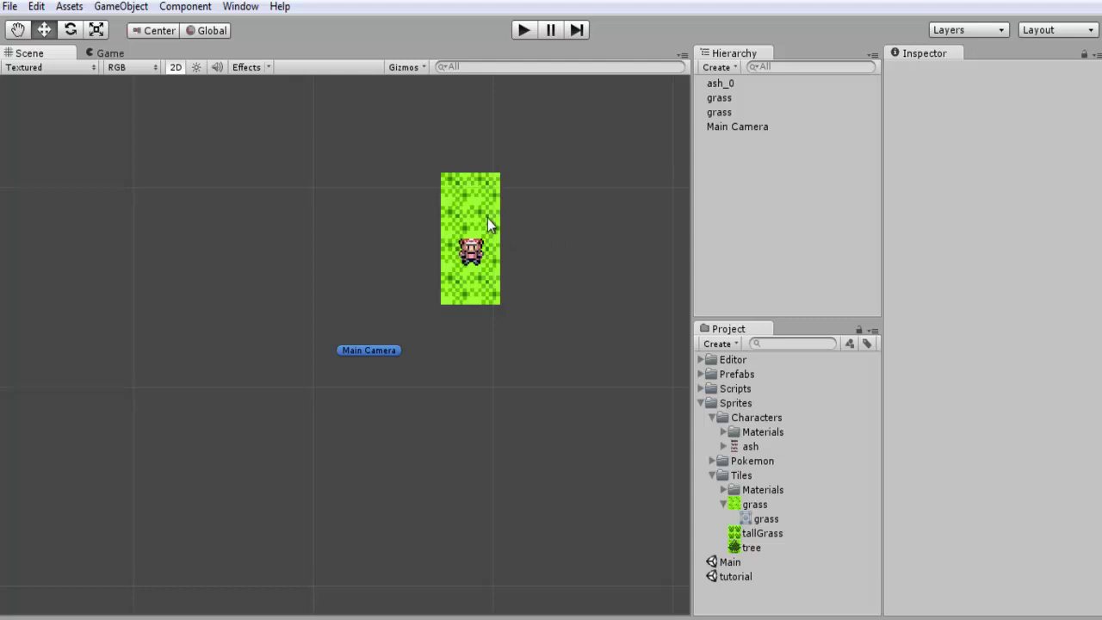
- Move ash_0 to the left of the grass column in the Scene view
left_click(474, 252)
left_click_drag(473, 252, 419, 265)
left_click(503, 229)
- Reset the upper grass tile's Order in Layer to 0
left_click(470, 205)
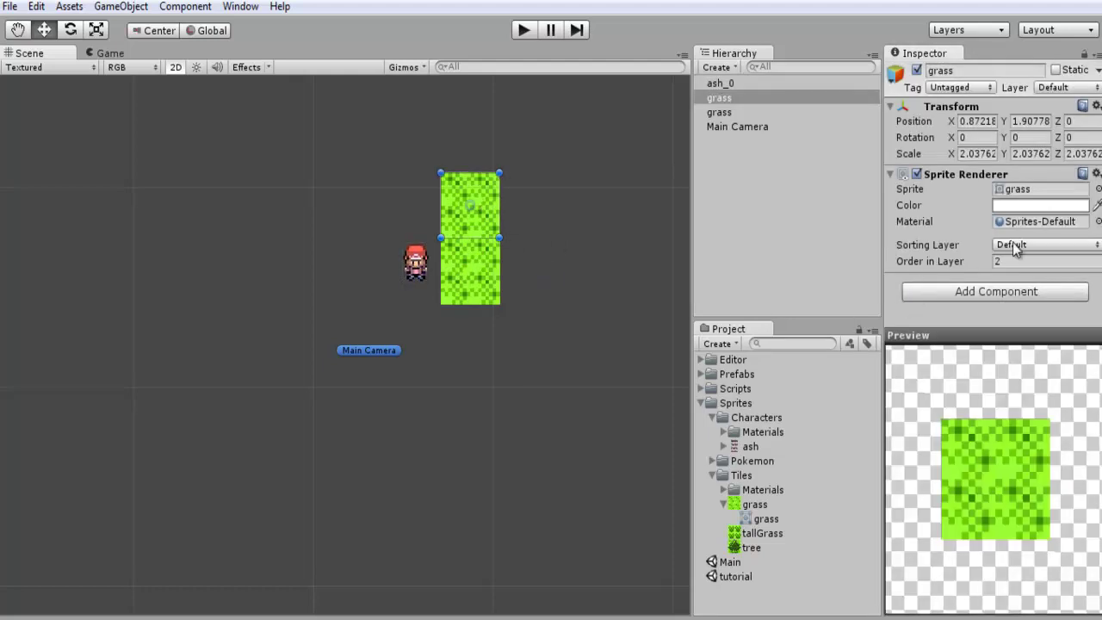
left_click(1006, 261)
type("2.")
type("0")
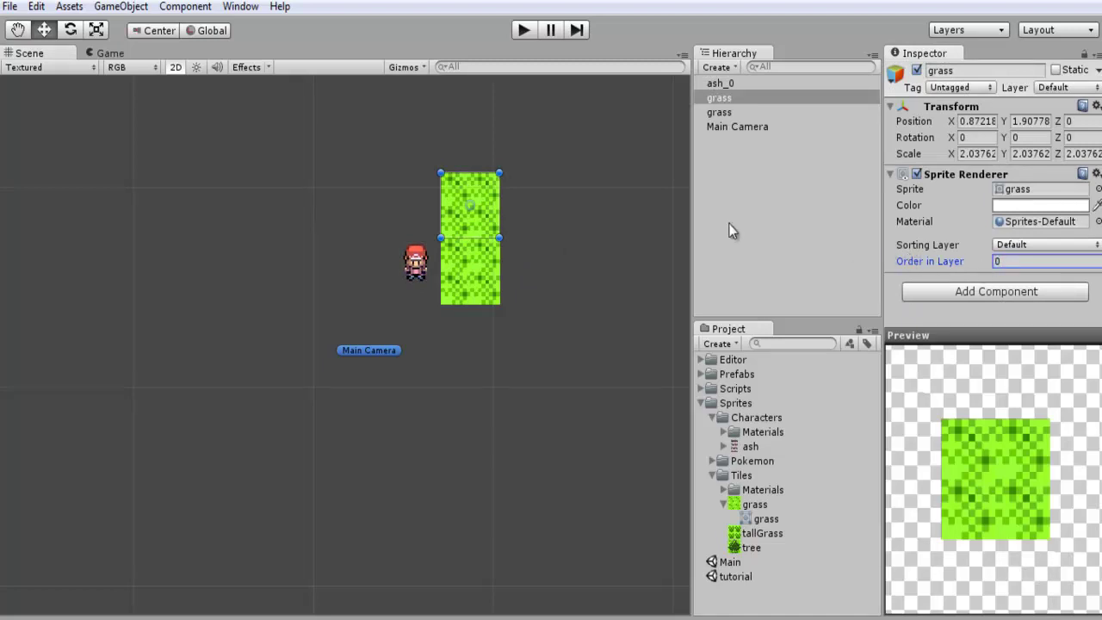
left_click(555, 267)
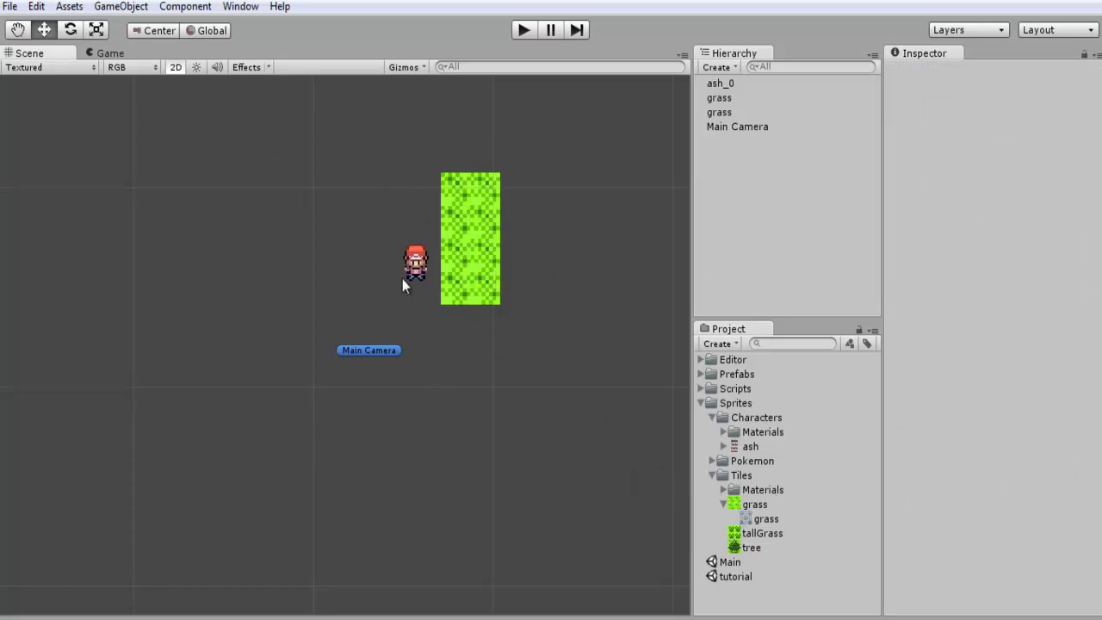
- Raise the Main Camera to about Y 1.70, level with ash_0
left_click(381, 349)
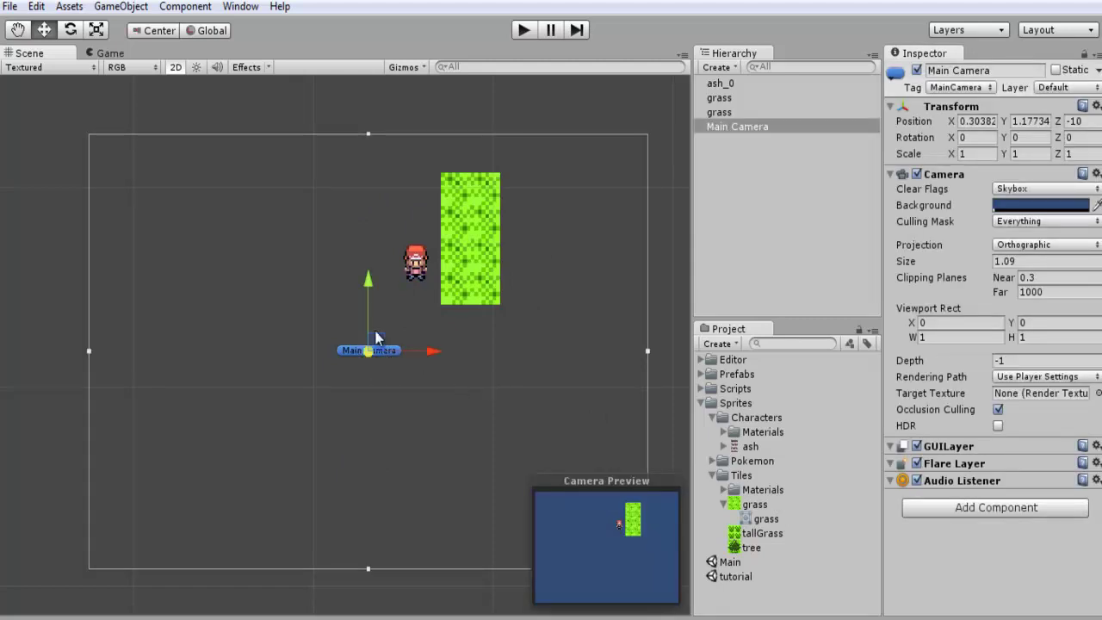
left_click_drag(371, 314, 365, 282)
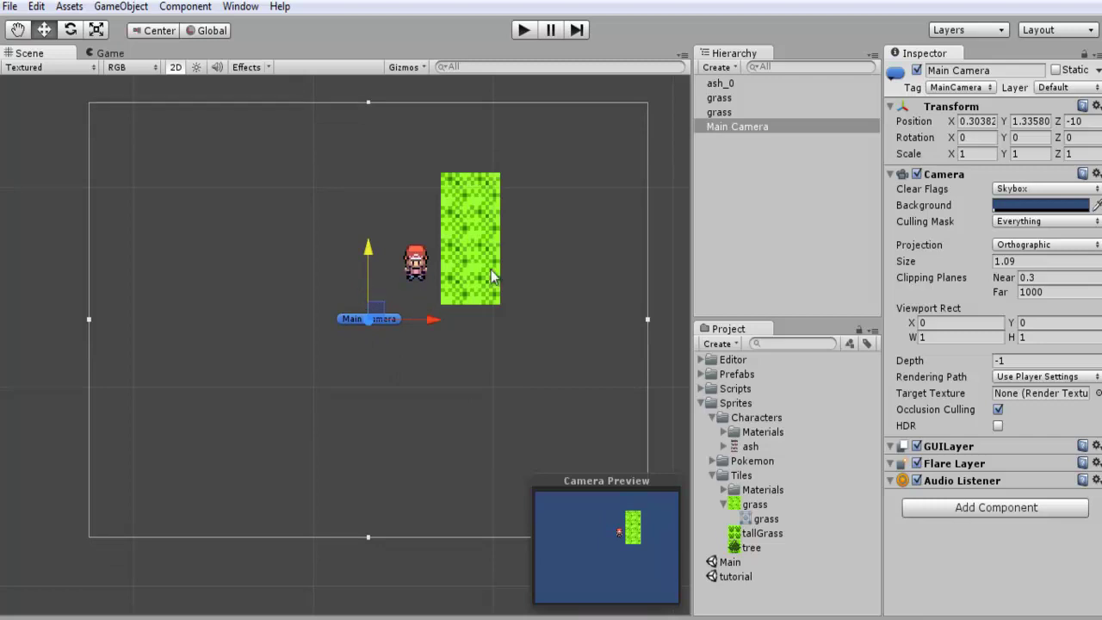
left_click_drag(370, 291, 343, 265)
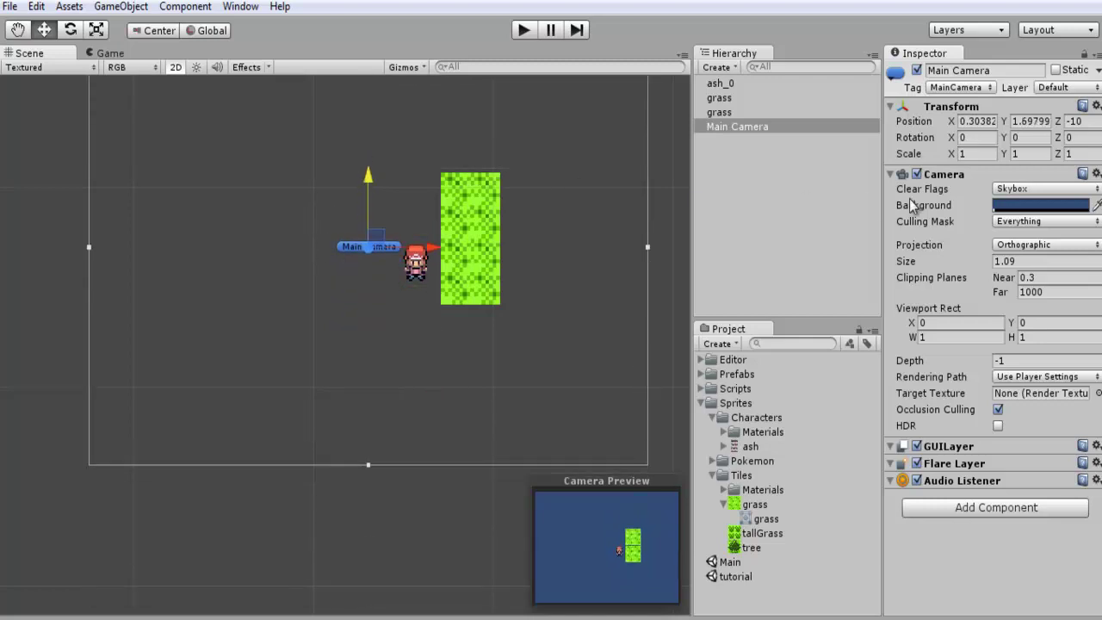
- Keep the Main Camera's projection set to Orthographic at Size 1.09
left_click(1070, 245)
left_click(1045, 283)
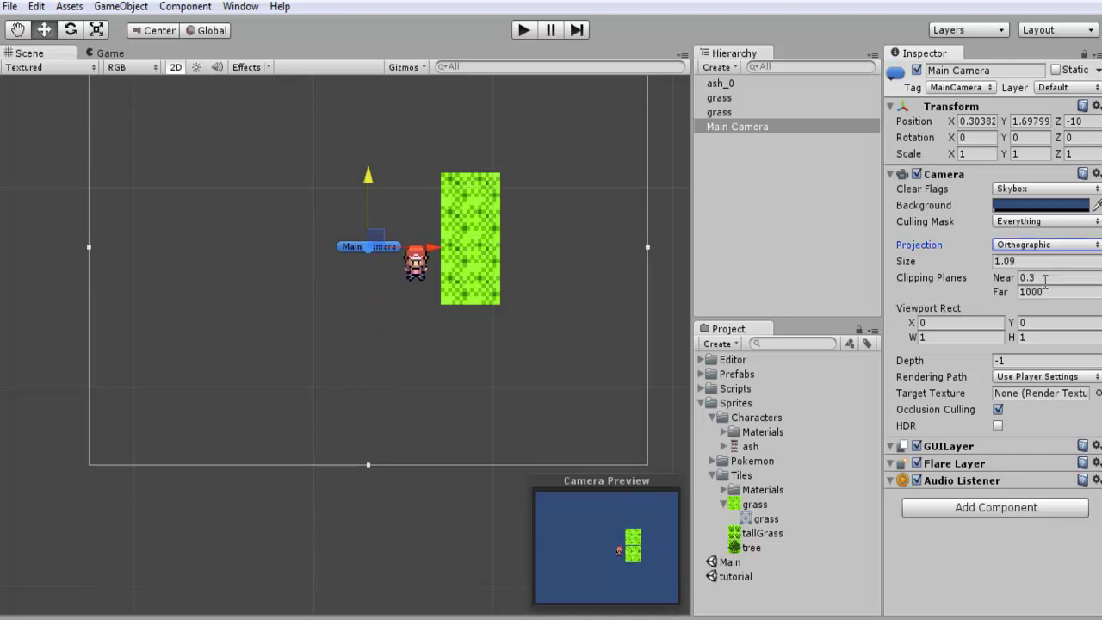
left_click(1039, 246)
left_click(1032, 285)
left_click(1047, 248)
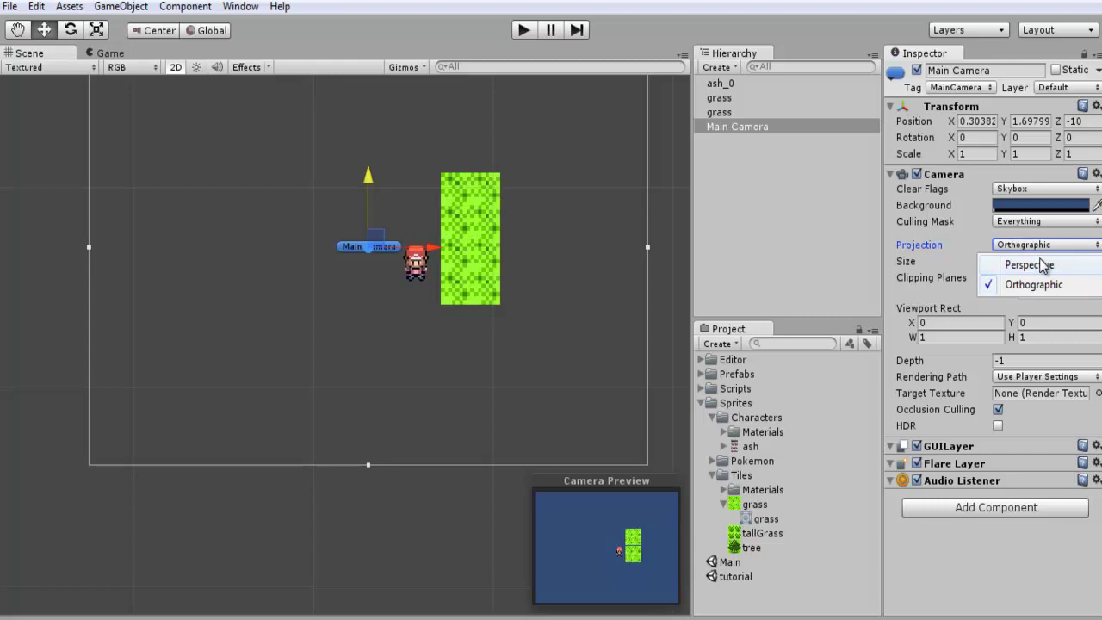
left_click(1049, 285)
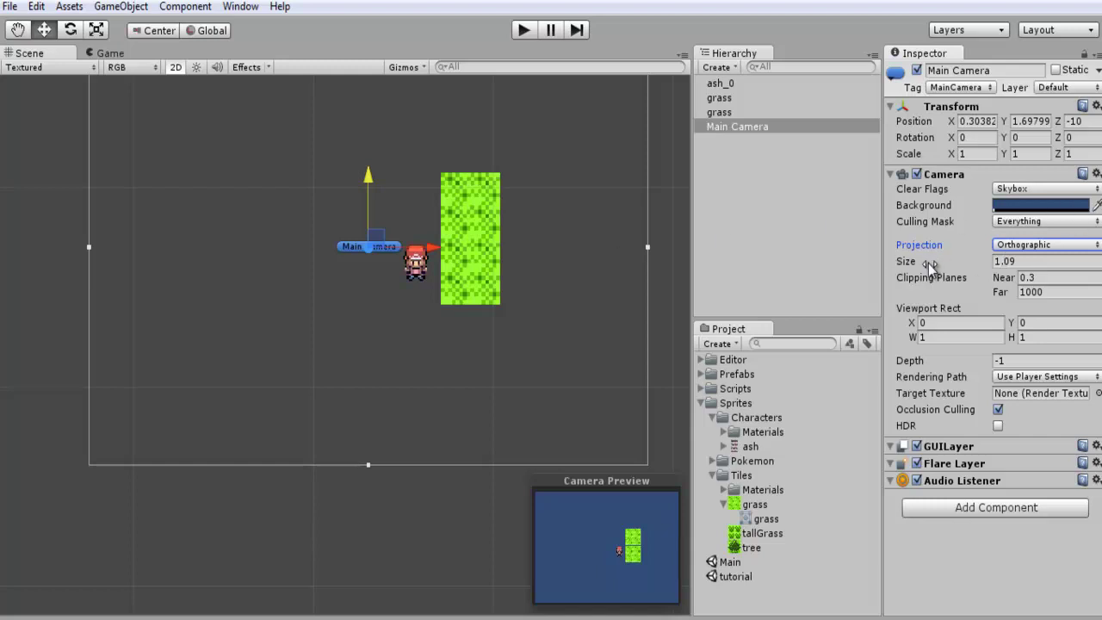
- Shrink the camera Size, shift it right over ash_0, and test the zoom in play mode
left_click_drag(928, 263, 913, 263)
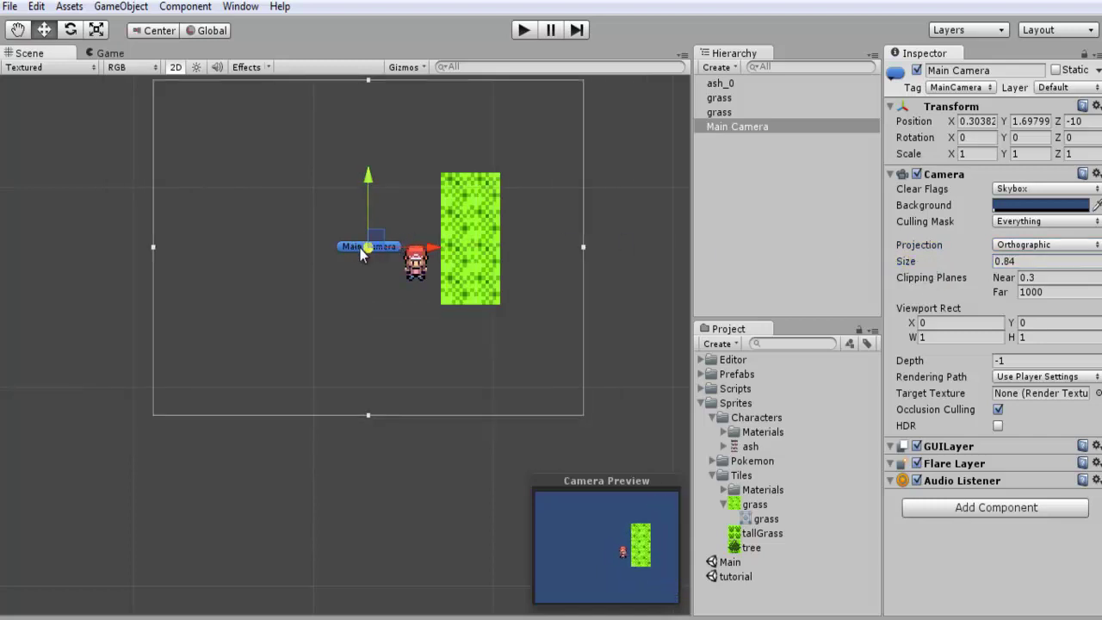
left_click_drag(416, 248, 463, 248)
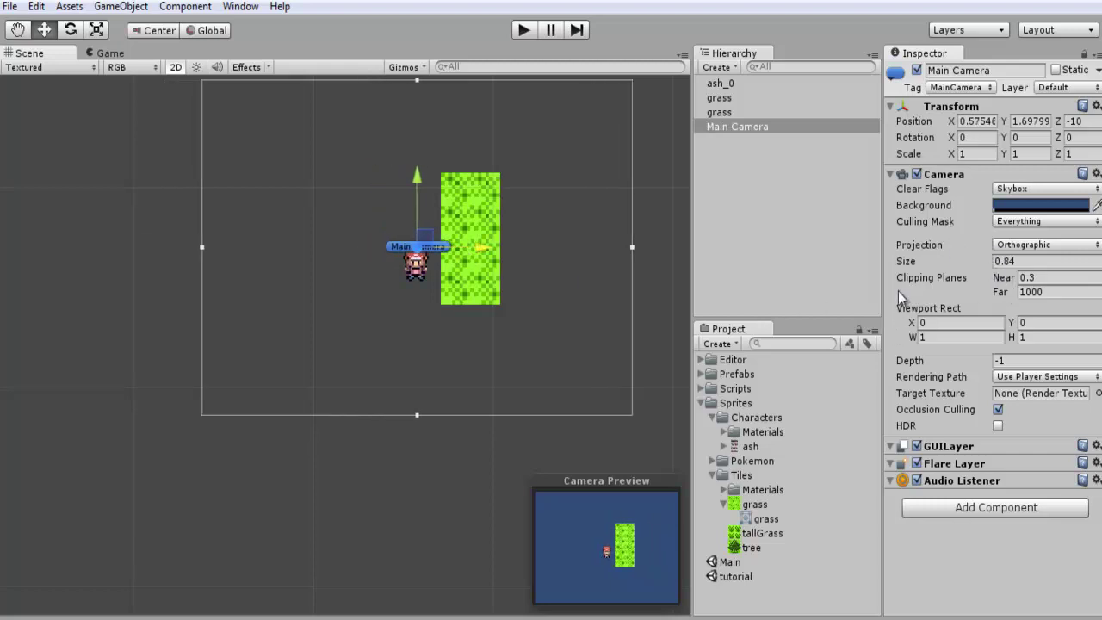
mouse_move(908, 260)
left_mouse_down()
mouse_move(924, 260)
mouse_move(902, 267)
left_mouse_up()
left_click(522, 31)
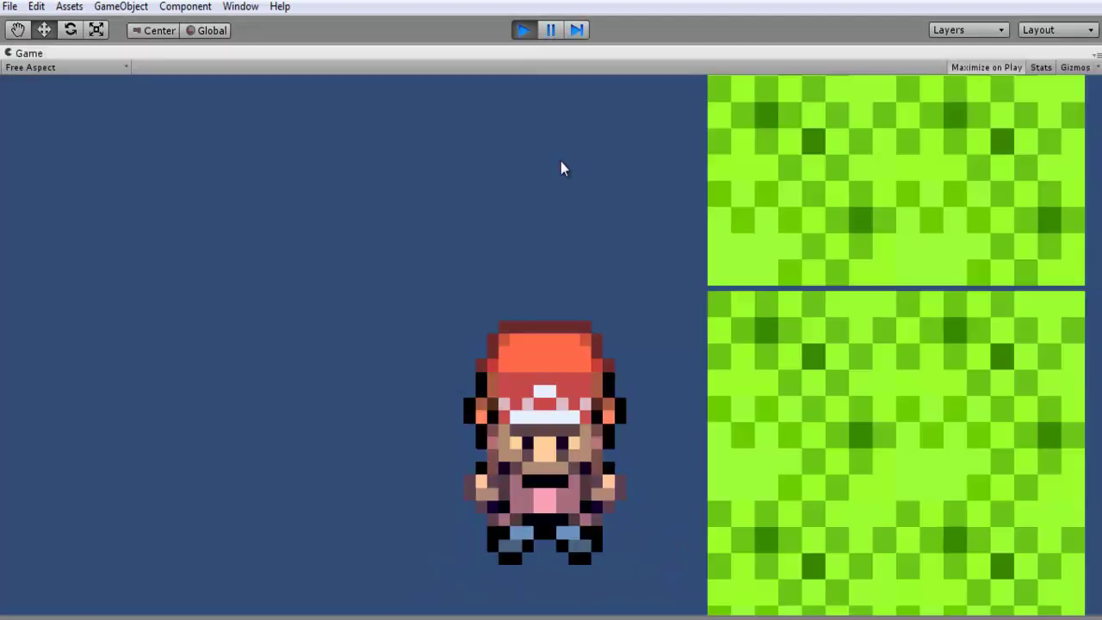
left_click(522, 30)
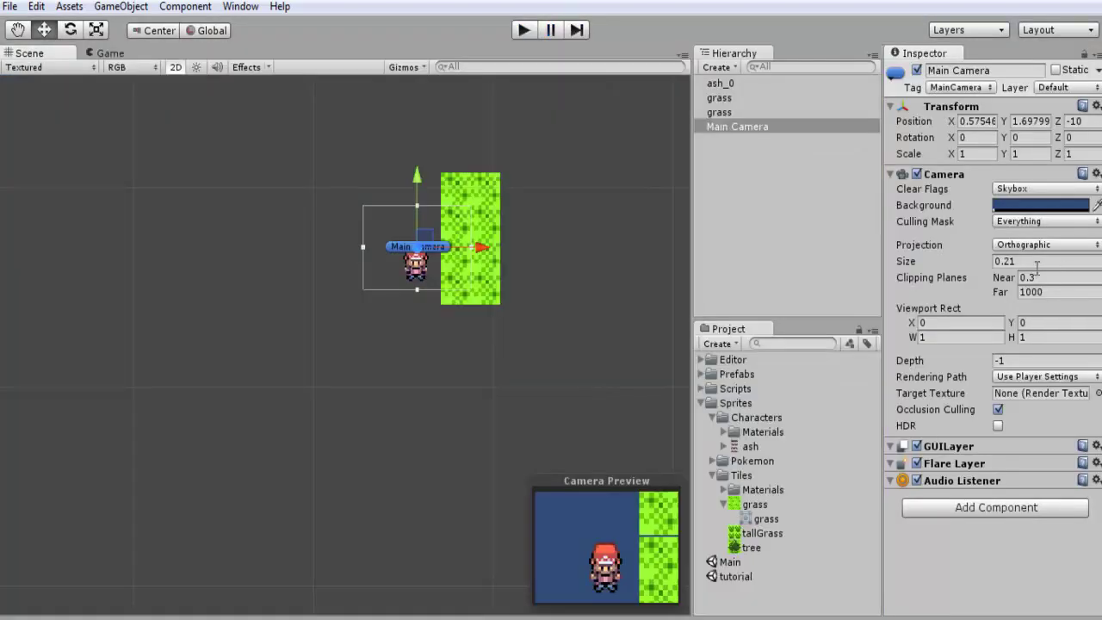
- Adjust the camera Size to 0.96 and replay the scene to check the framing
mouse_move(950, 273)
left_mouse_down()
mouse_move(928, 263)
mouse_move(956, 263)
left_mouse_up()
left_click(523, 30)
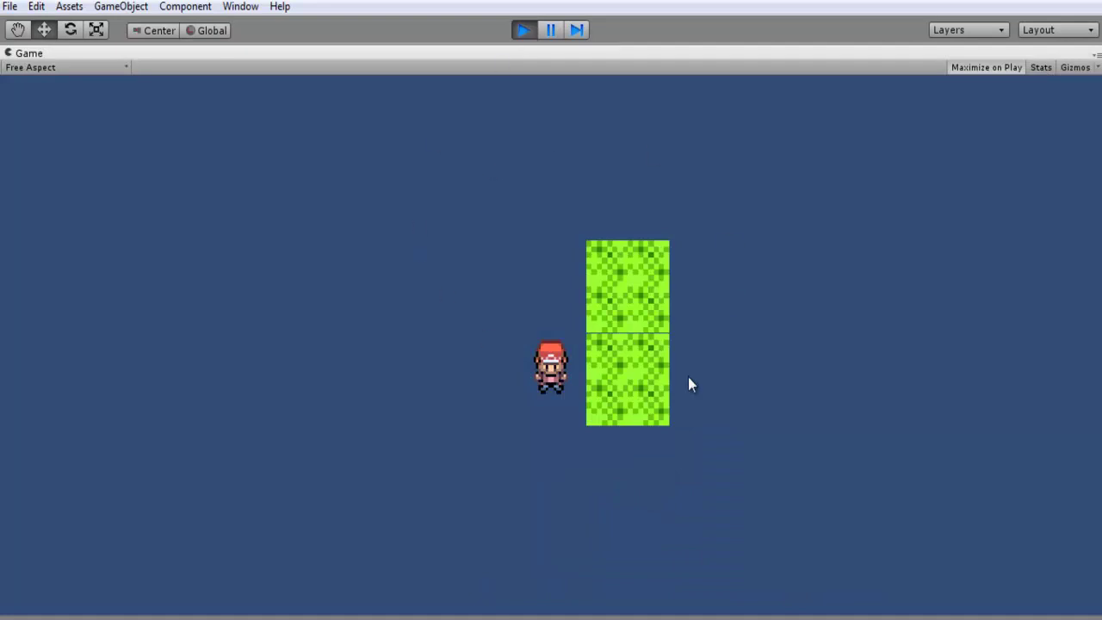
left_click(522, 31)
left_click(507, 432)
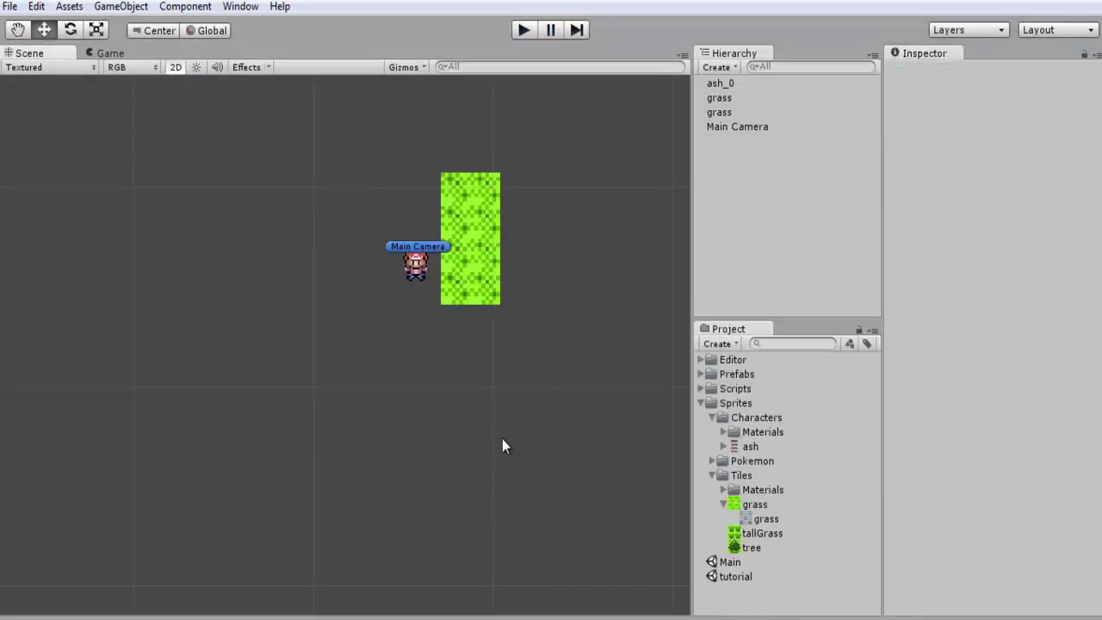